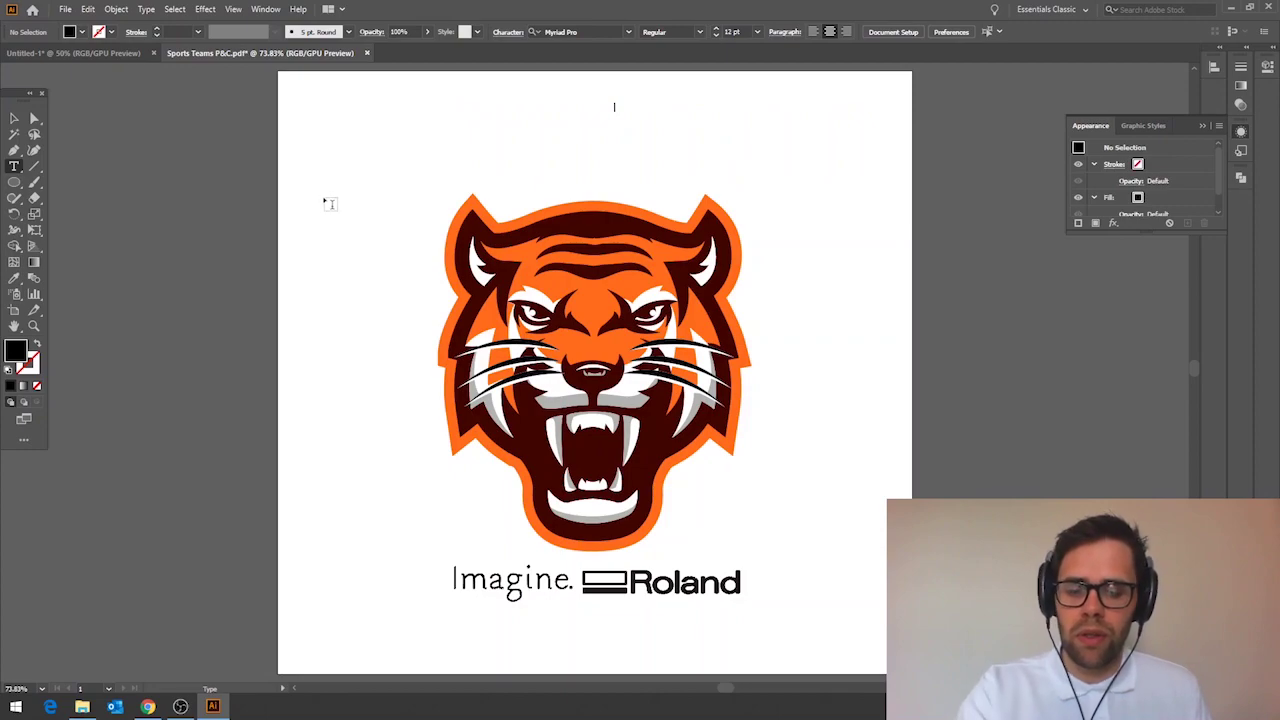
- Draw a circle about 480 px in diameter around the tiger head and logo, with a black outline and no fill
left_click_drag(325, 200, 849, 645)
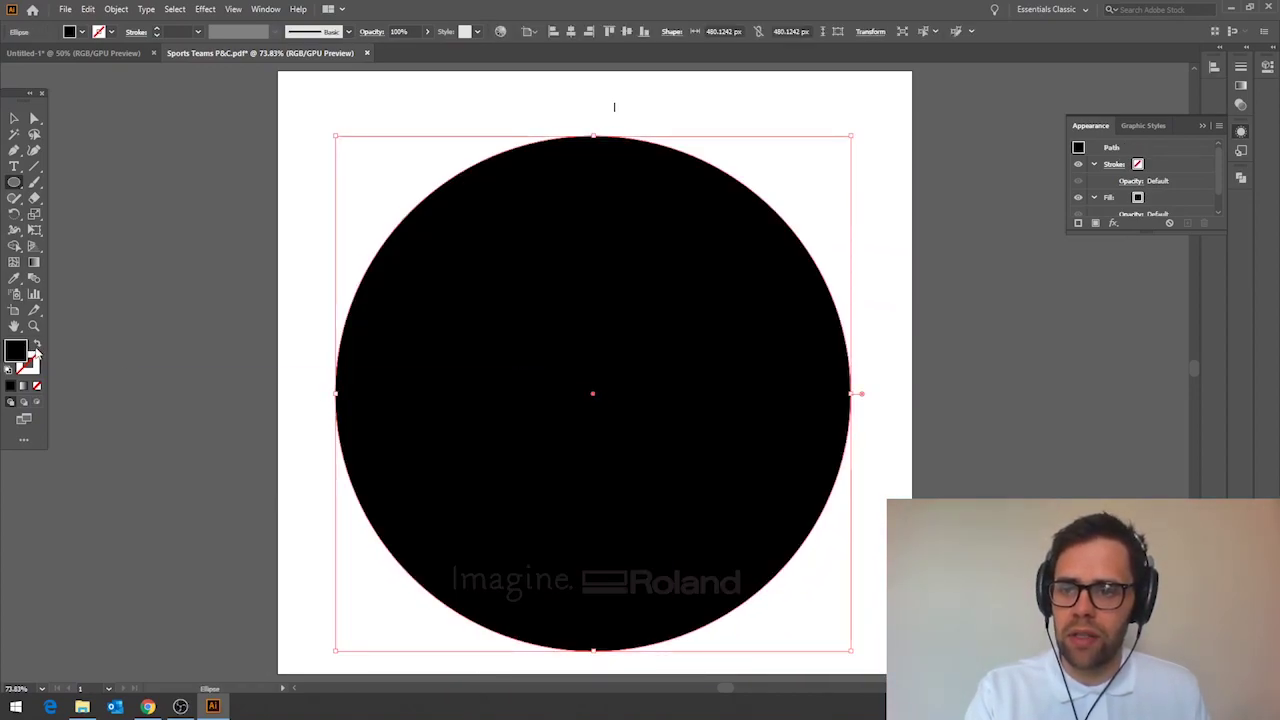
left_click(36, 345)
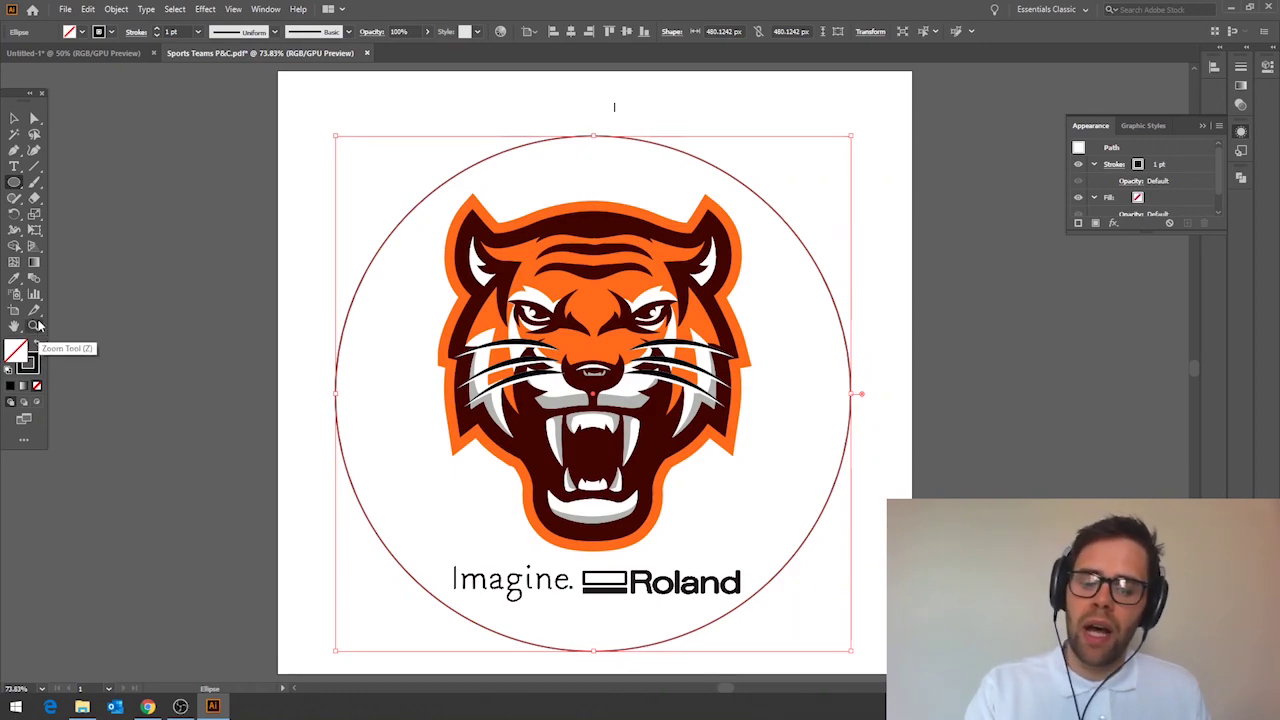
key("m")
mouse_move(301, 171)
left_mouse_down()
mouse_move(815, 448)
mouse_move(812, 474)
mouse_move(500, 275)
mouse_move(235, 165)
mouse_move(331, 198)
left_mouse_up()
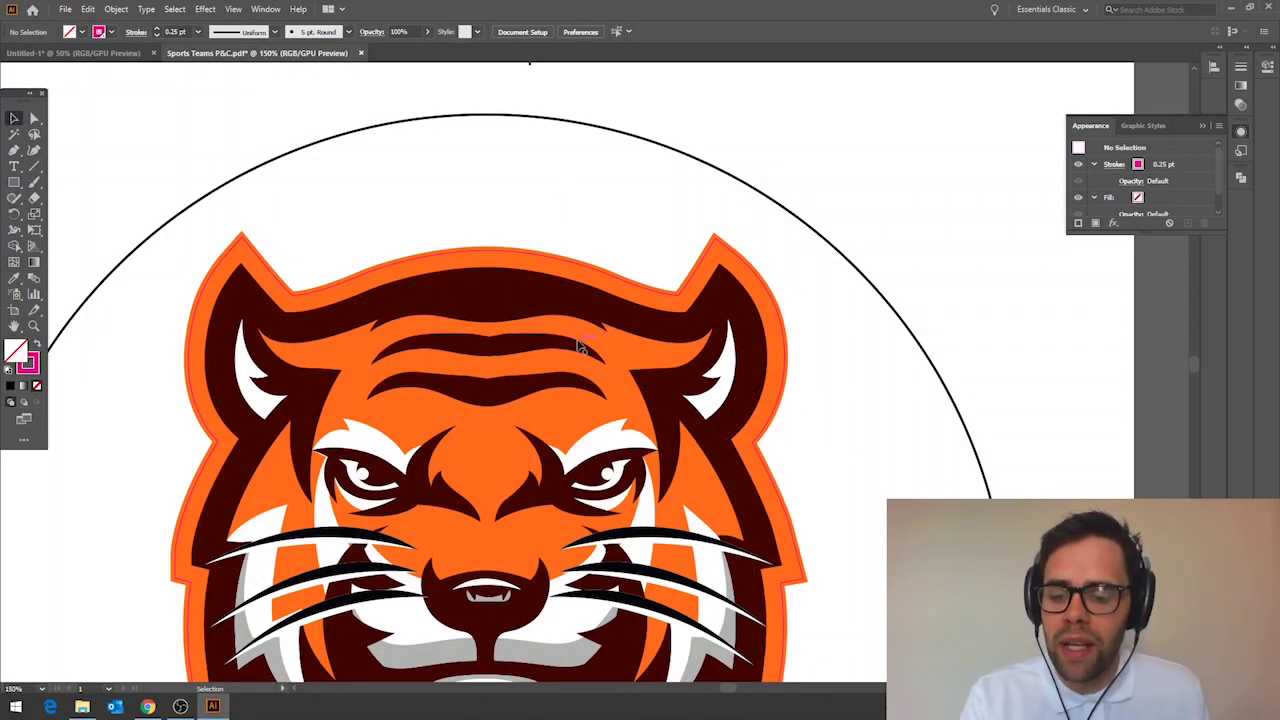
- Select the magenta contour around the tiger's head and show its anchor points
scroll(527, 378, "up", 2)
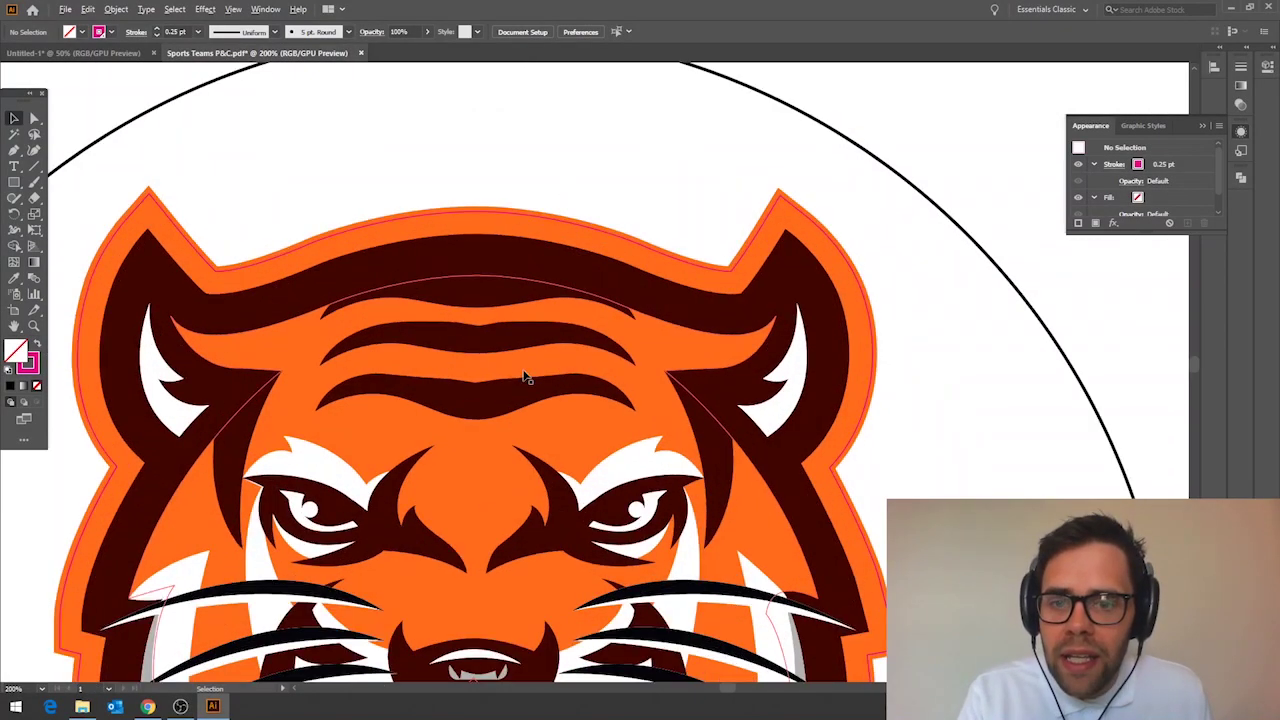
left_click(576, 222)
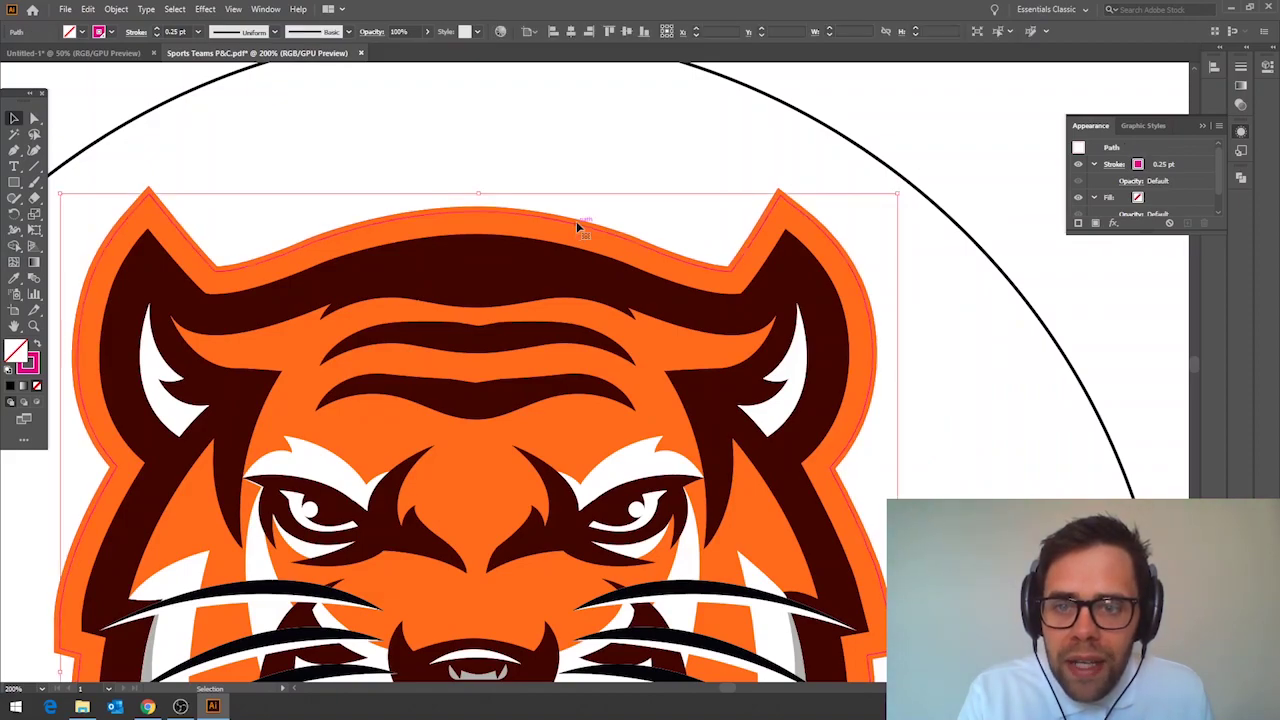
key("a")
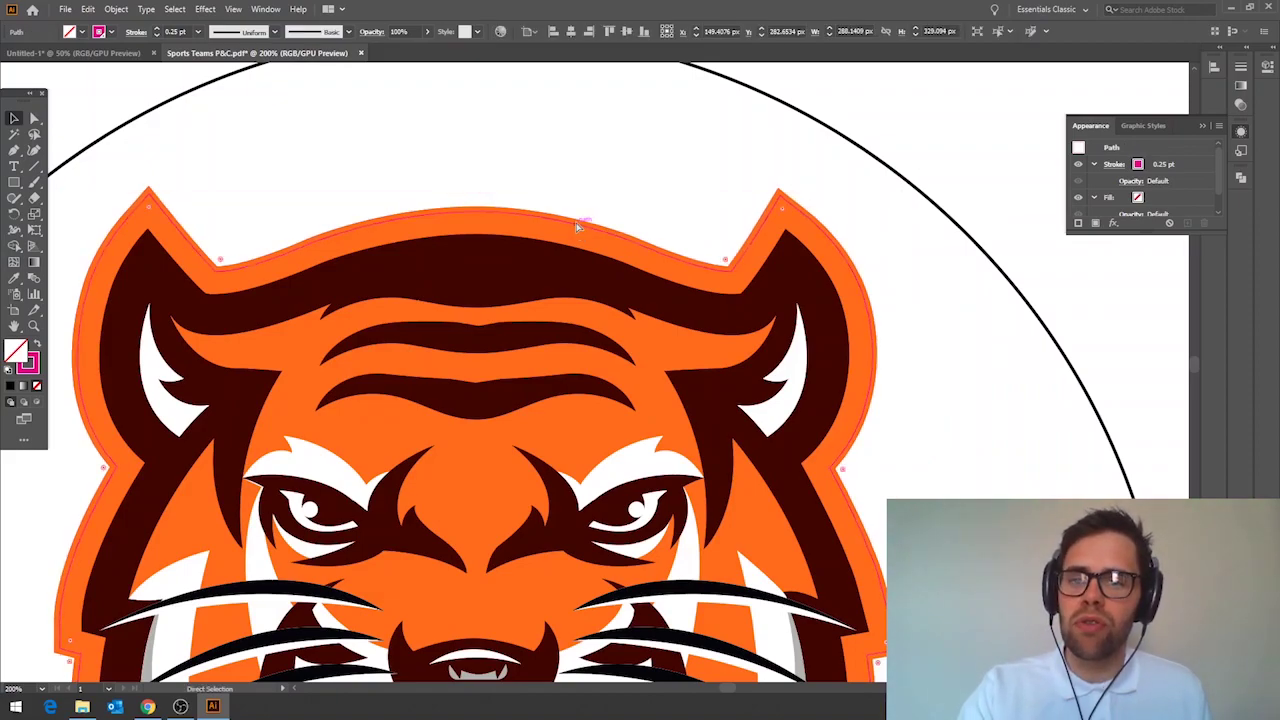
- Try moving the magenta contour off the tiger's head and undo the move
key("v")
key("ctrl+shift+a")
key("a")
key("ctrl+z")
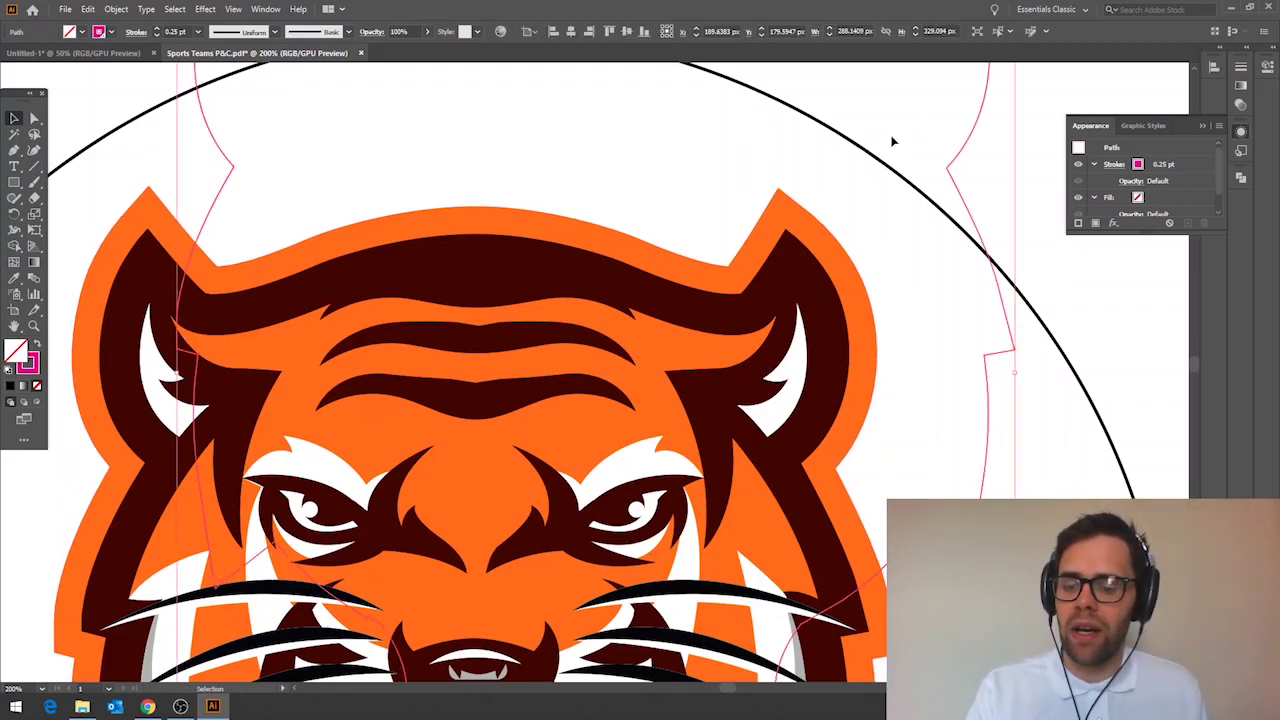
key("ctrl+shift+a")
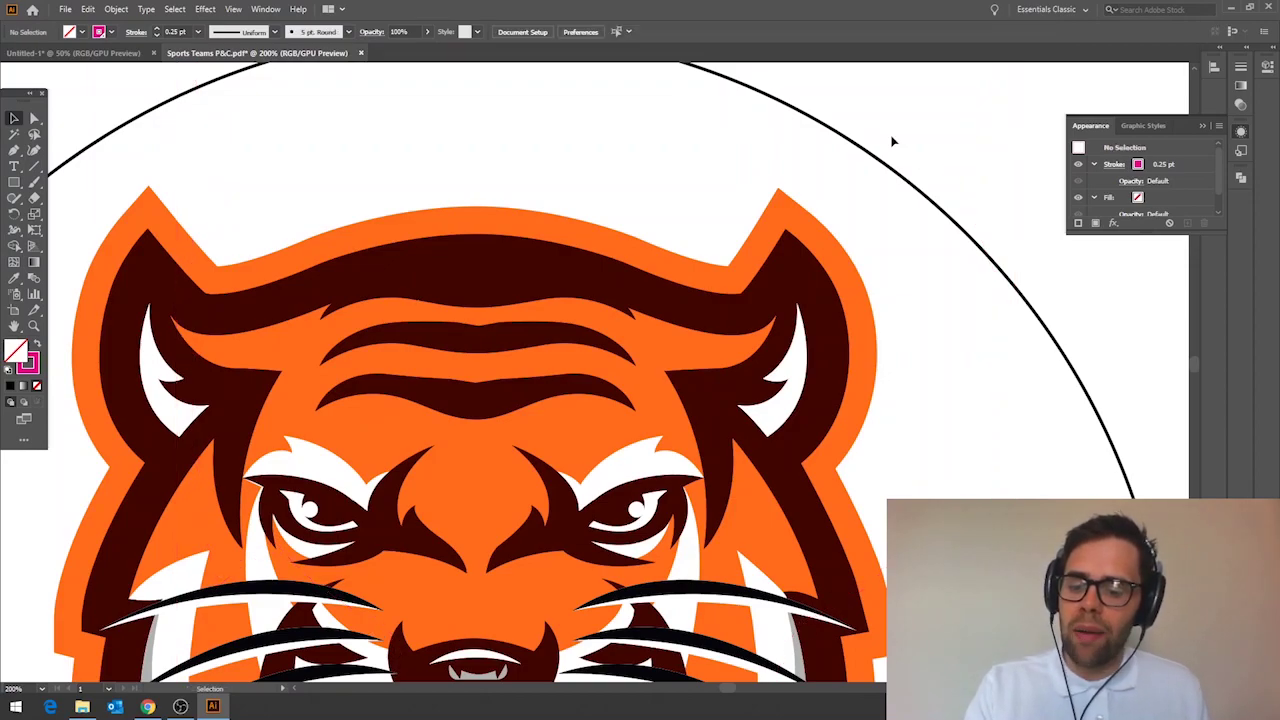
key("a")
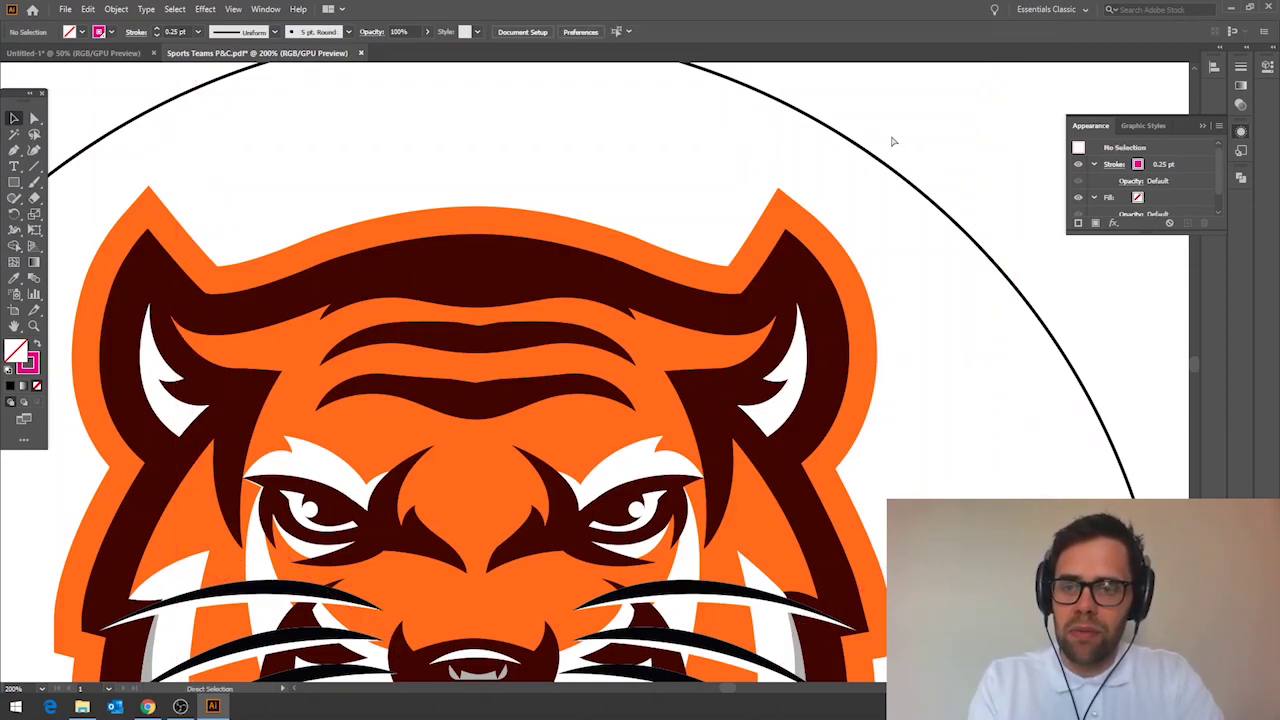
key("ctrl+z")
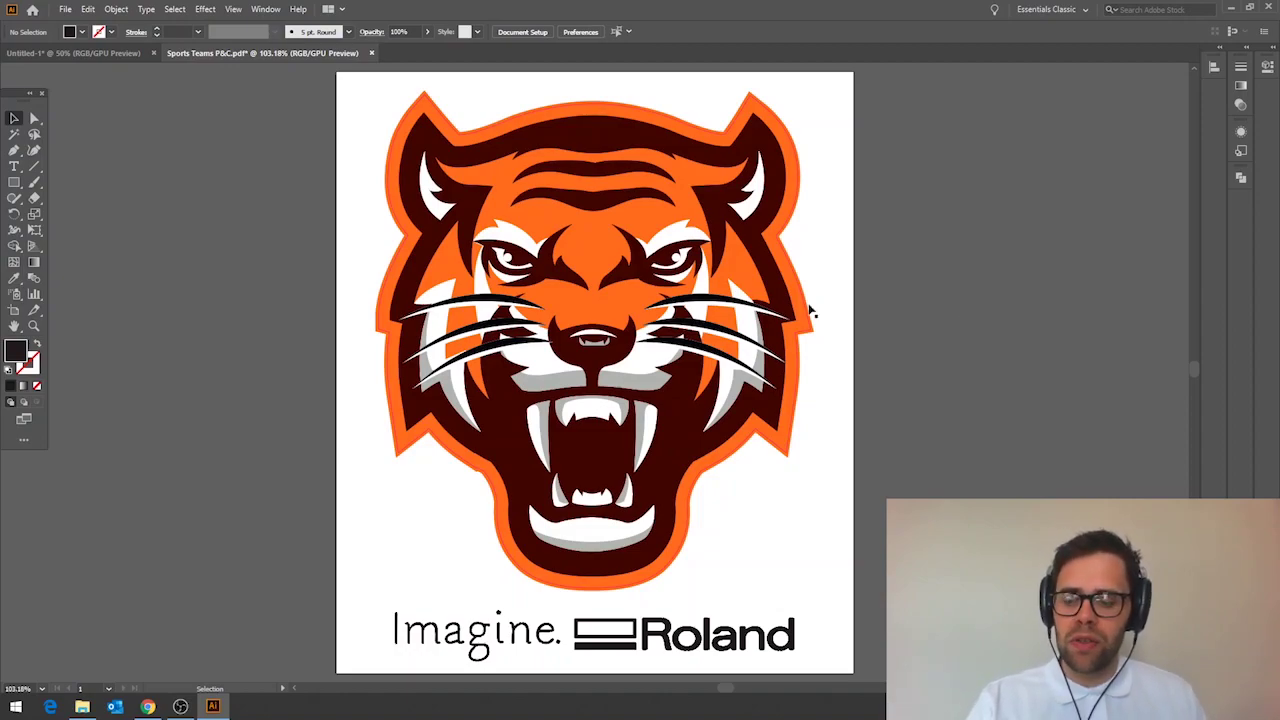
- Examine the tiger artwork and its magenta contour both up close and as a whole
left_click_drag(587, 303, 627, 305)
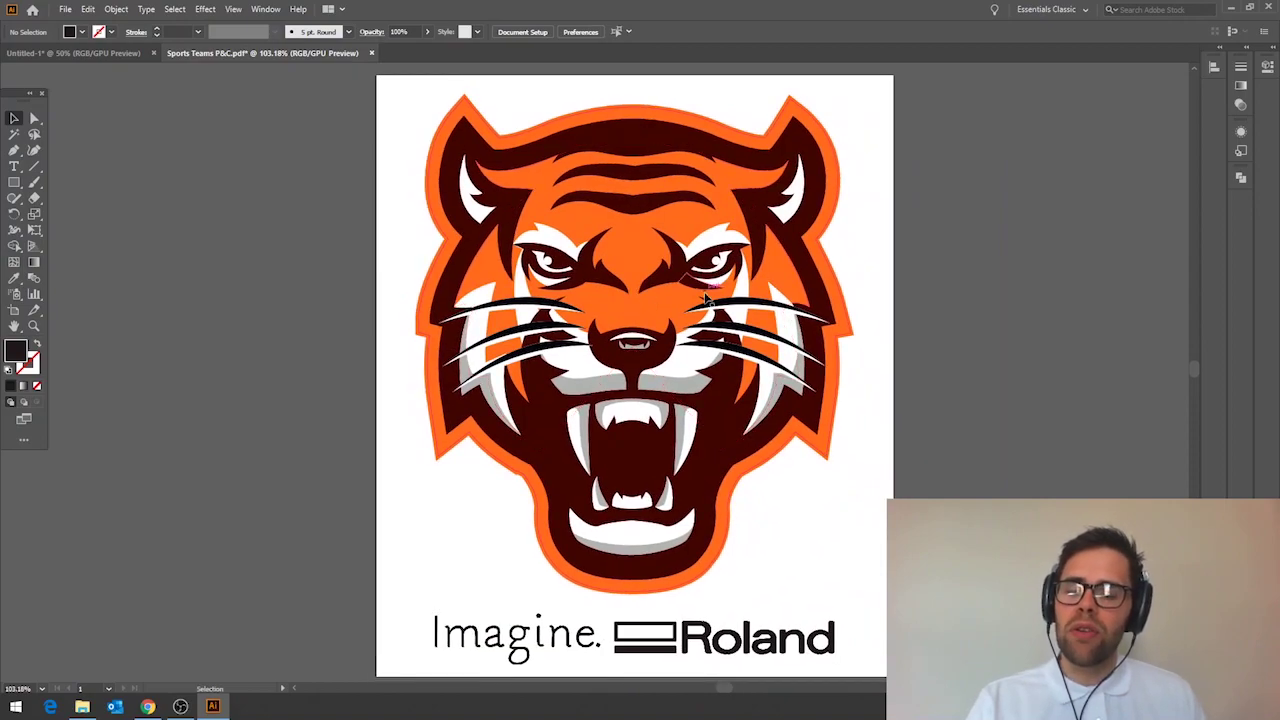
left_click_drag(911, 257, 851, 260)
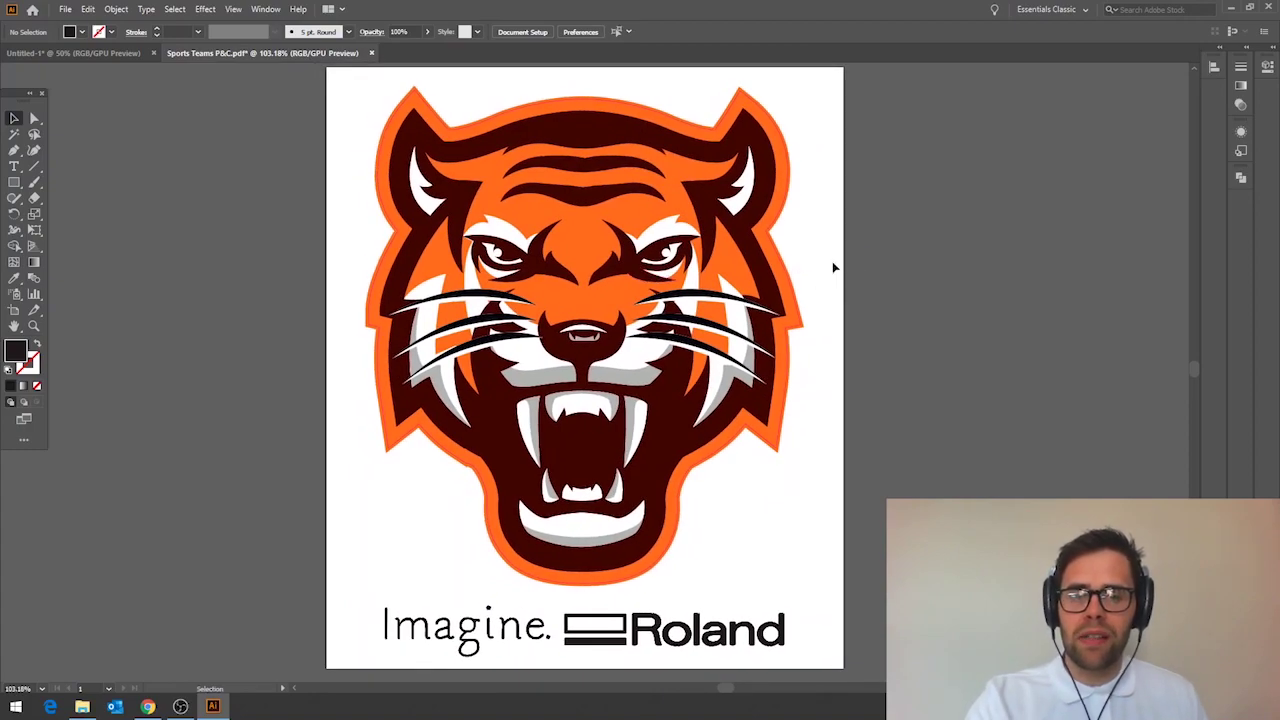
key("space")
mouse_move(832, 238)
left_mouse_down()
mouse_move(854, 266)
mouse_move(855, 244)
left_mouse_up()
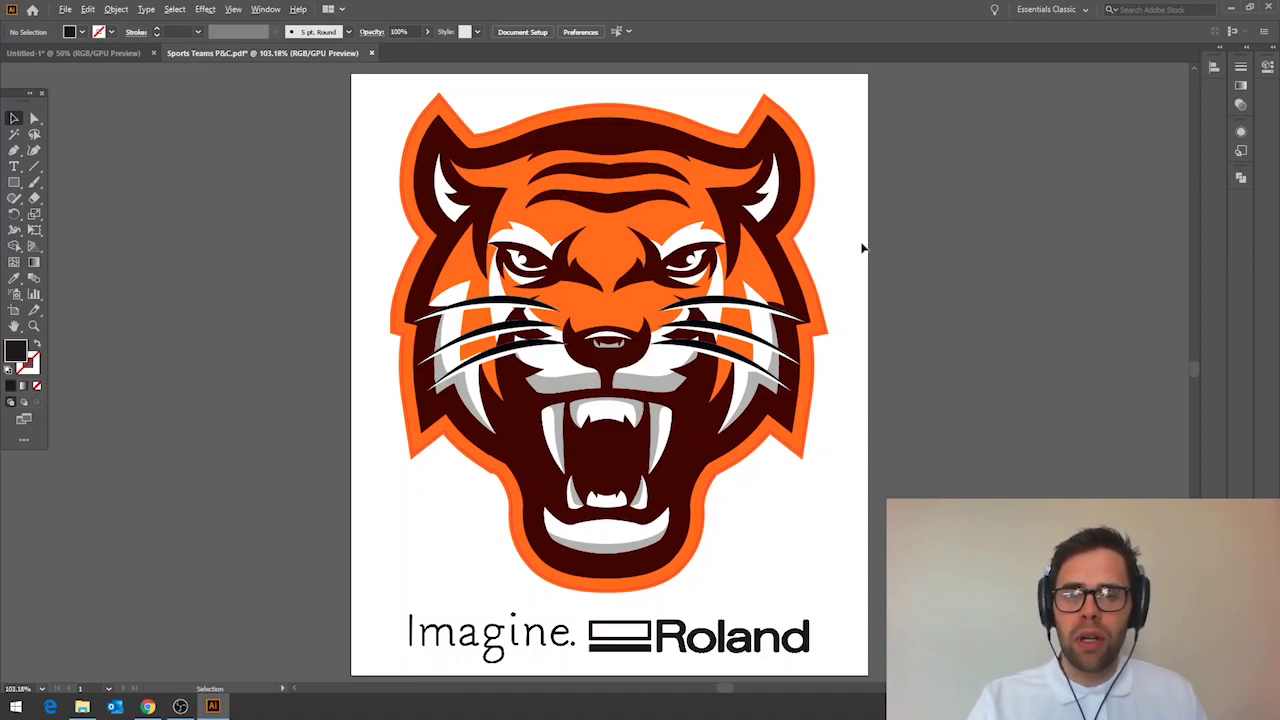
scroll(863, 248, "down", 3)
scroll(863, 248, "up", 5)
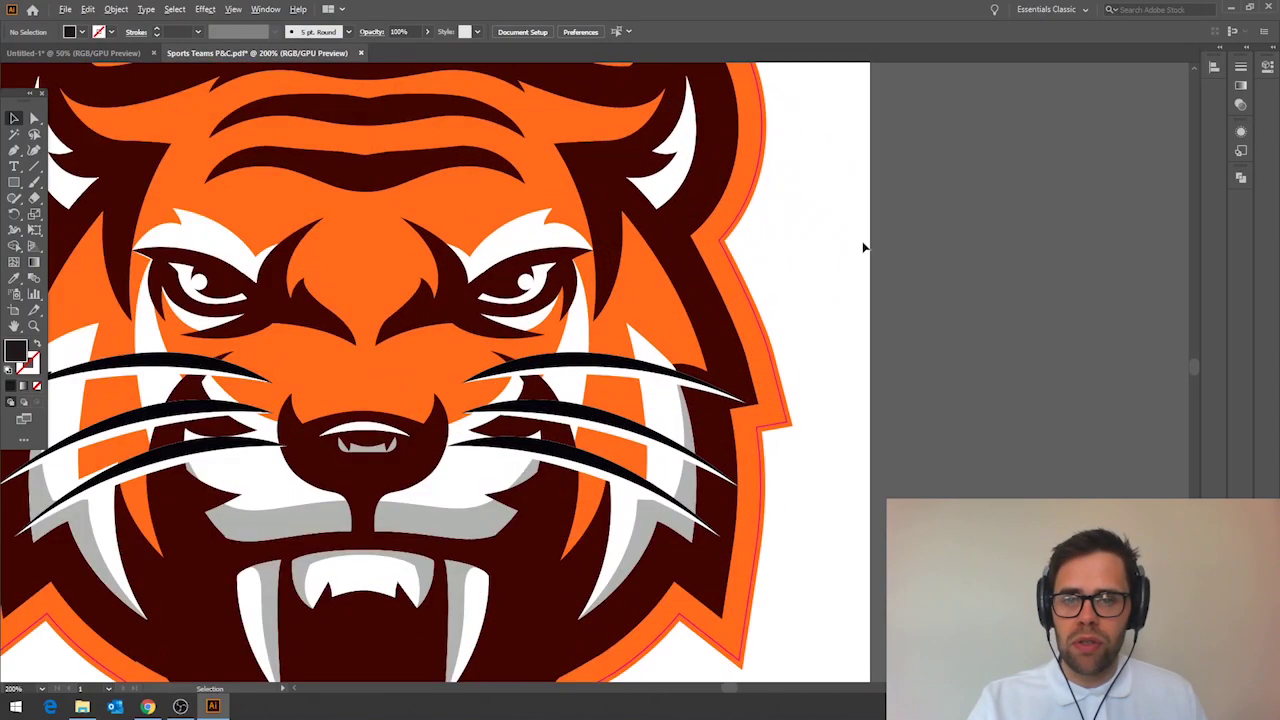
scroll(864, 248, "down", 4)
scroll(864, 248, "up", 2)
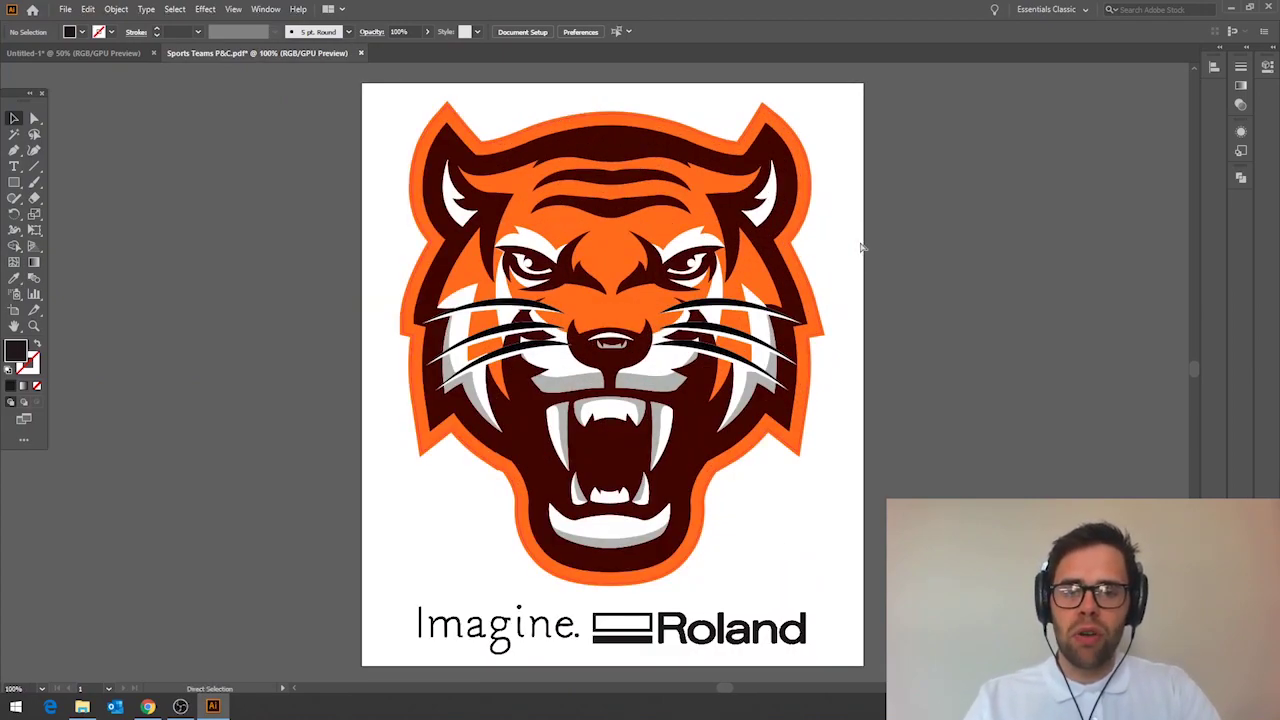
scroll(861, 247, "up", 4)
scroll(861, 247, "down", 4)
scroll(862, 249, "up", 3)
scroll(862, 249, "down", 3)
scroll(863, 249, "up", 4)
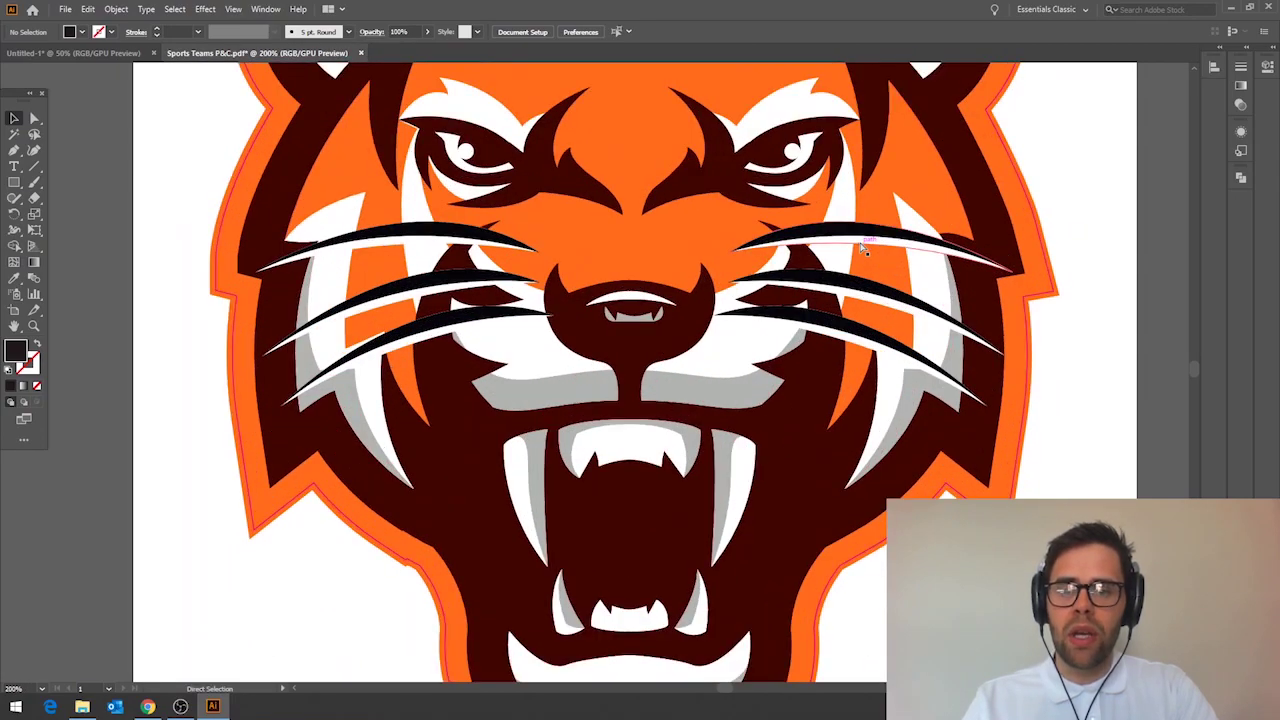
scroll(863, 249, "up", 2)
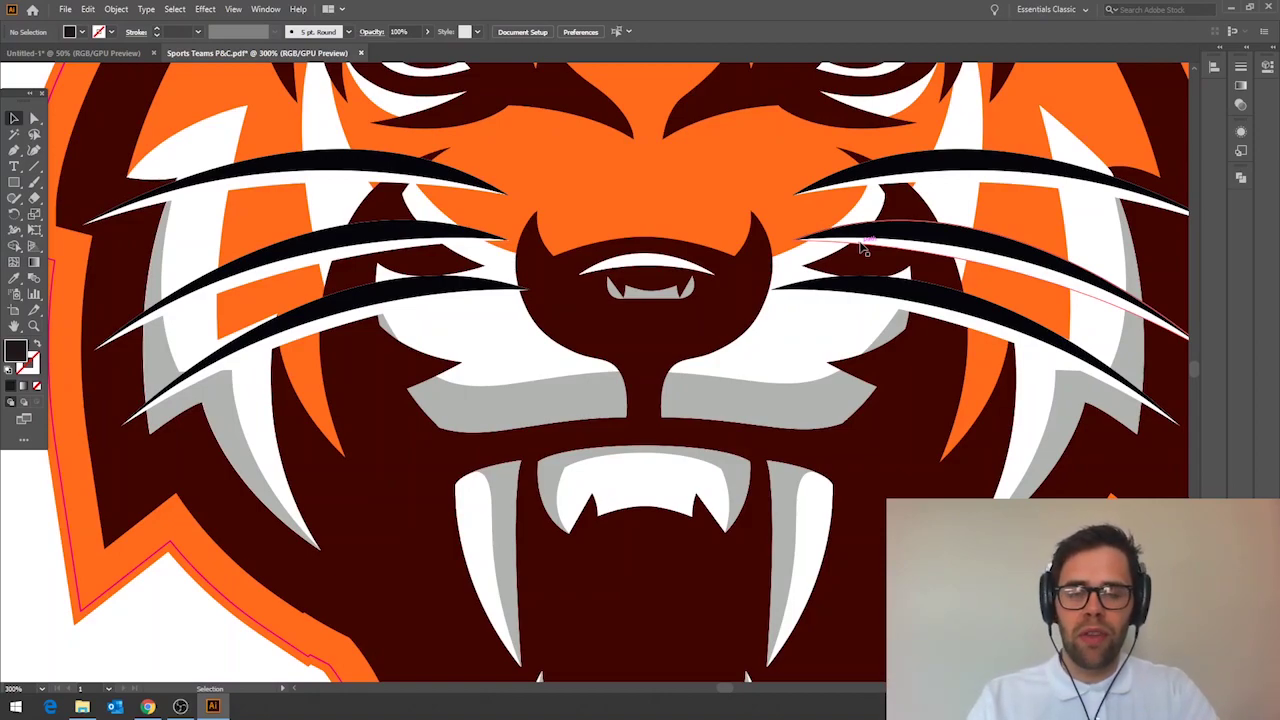
key("ctrl+0")
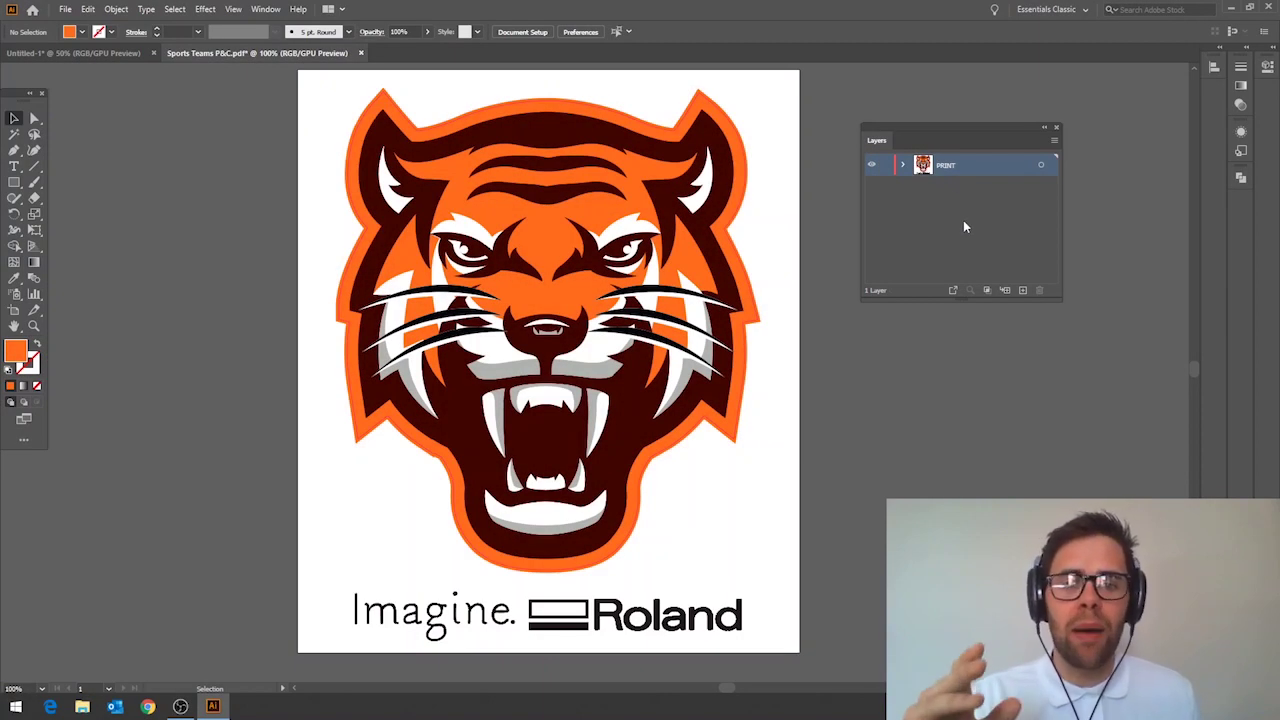
- Add a new layer above PRINT and name it CUTLINE
left_click(265, 9)
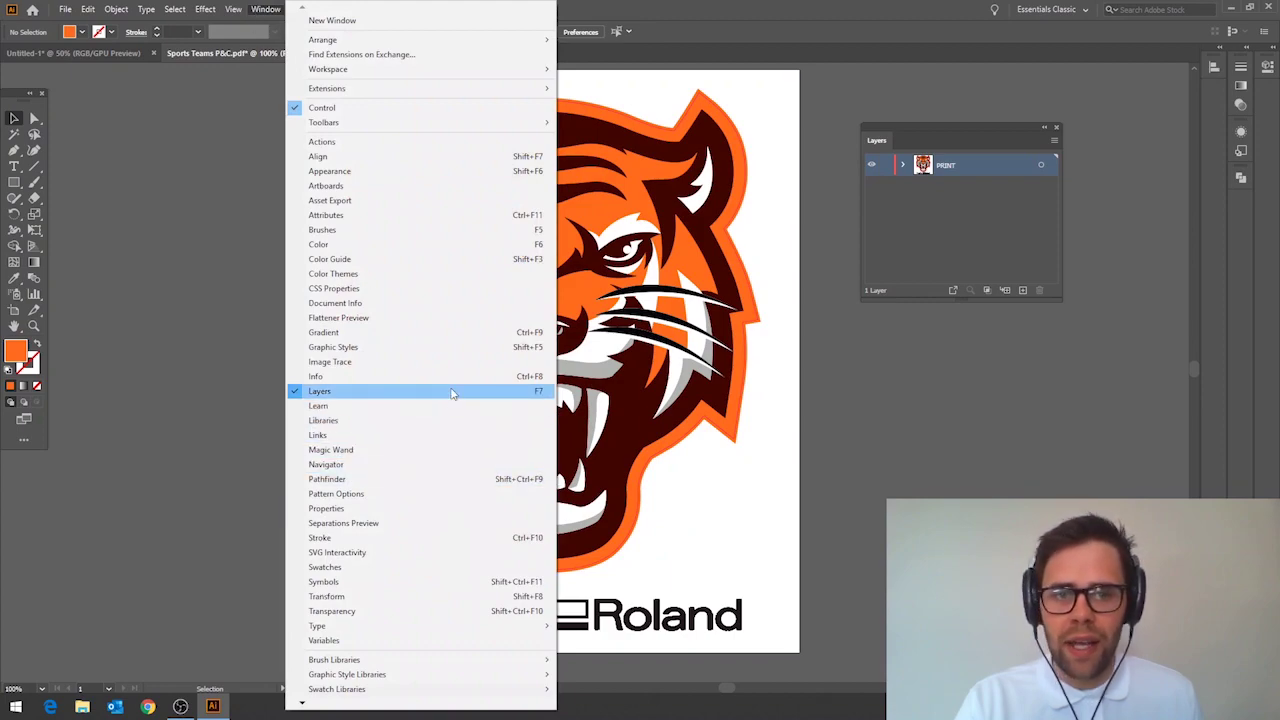
left_click(945, 267)
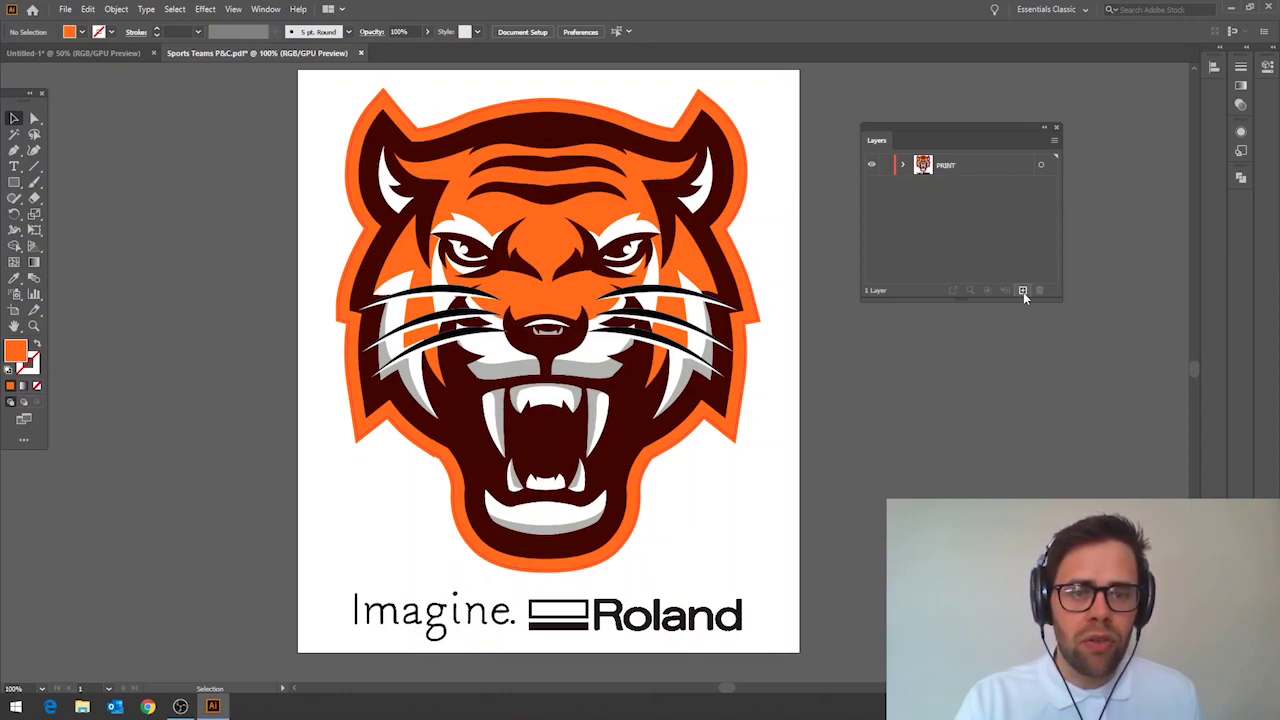
left_click(1022, 290)
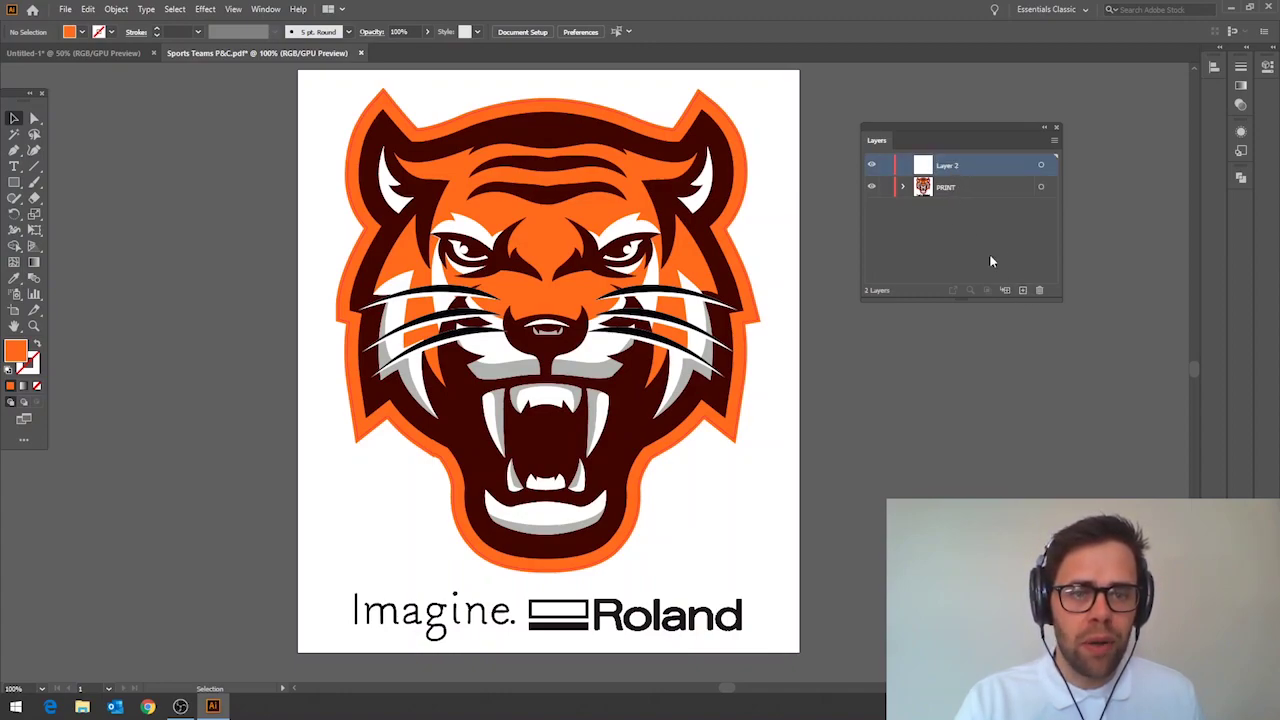
double_click(946, 166)
type("CutLINE")
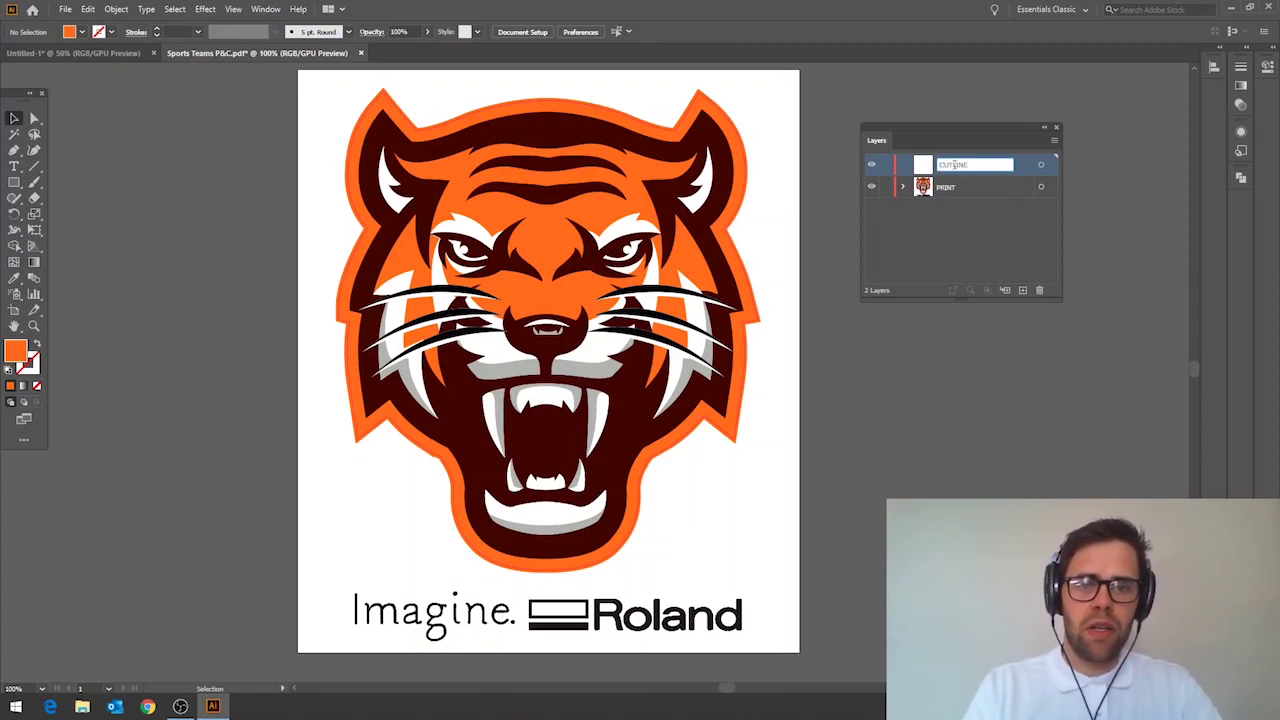
key("Return")
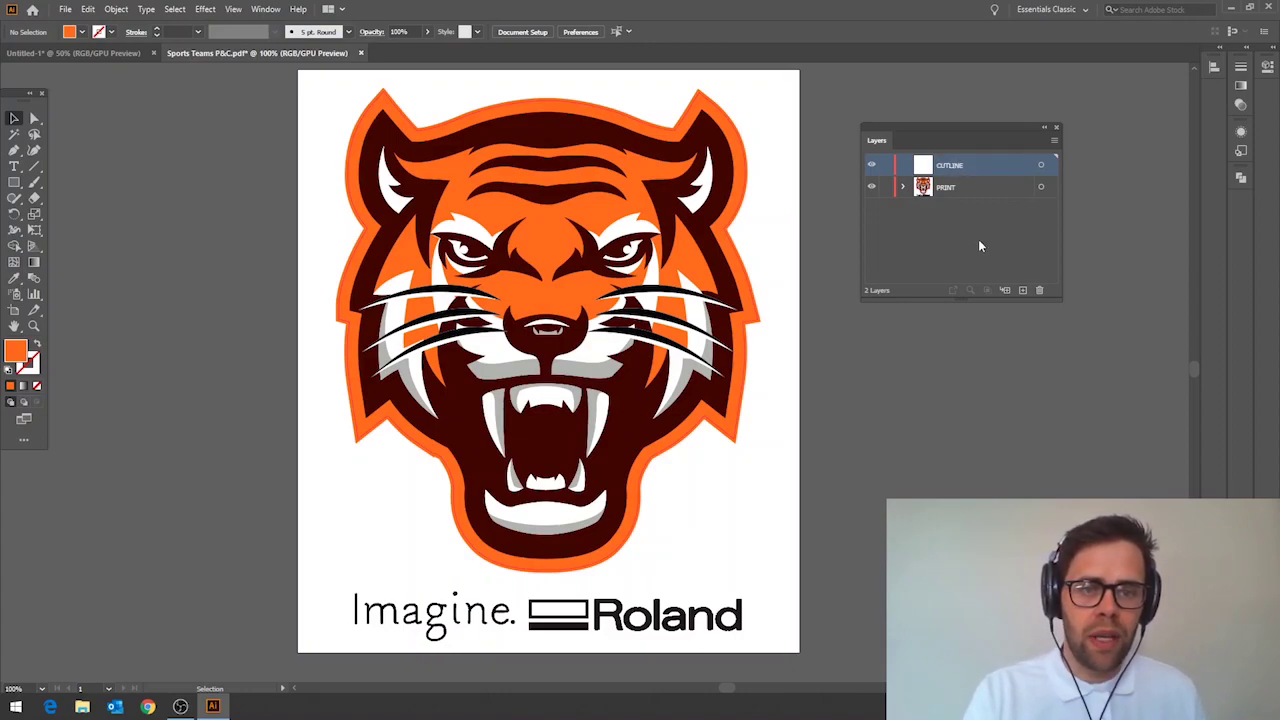
- Add another layer above CUTLINE and name it LOGO
left_click(1023, 290)
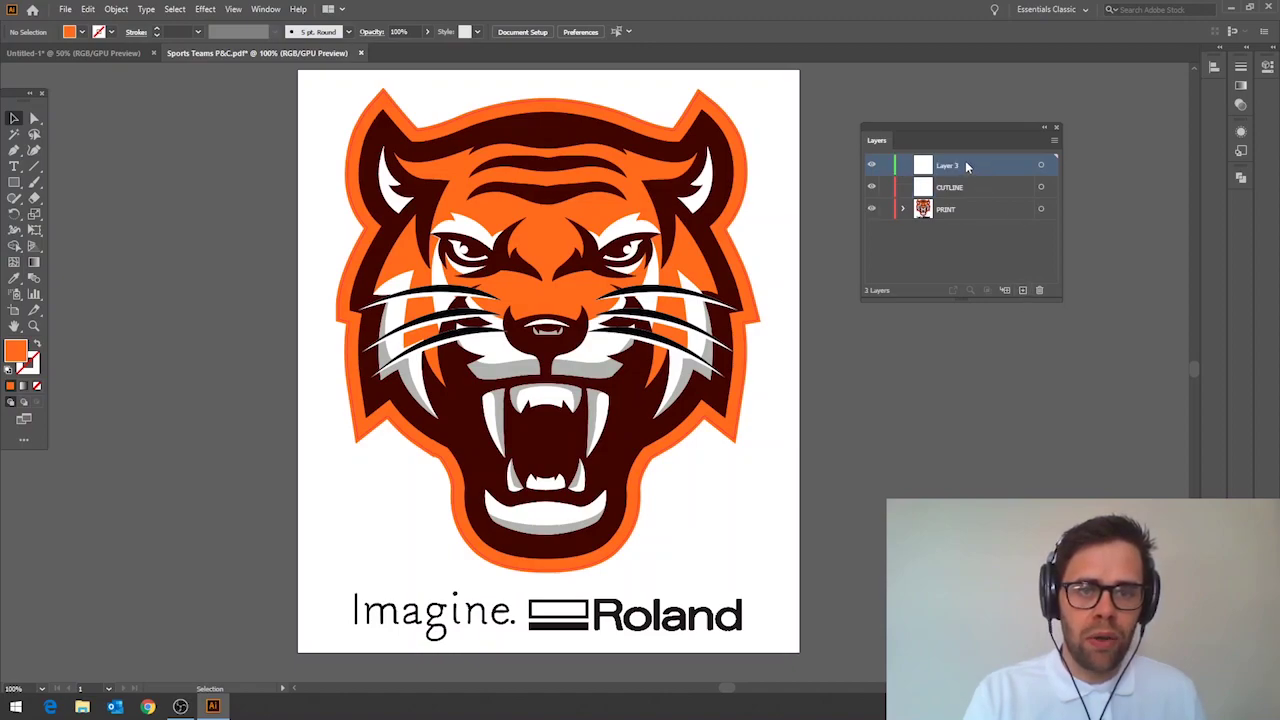
double_click(966, 167)
type("LOGO")
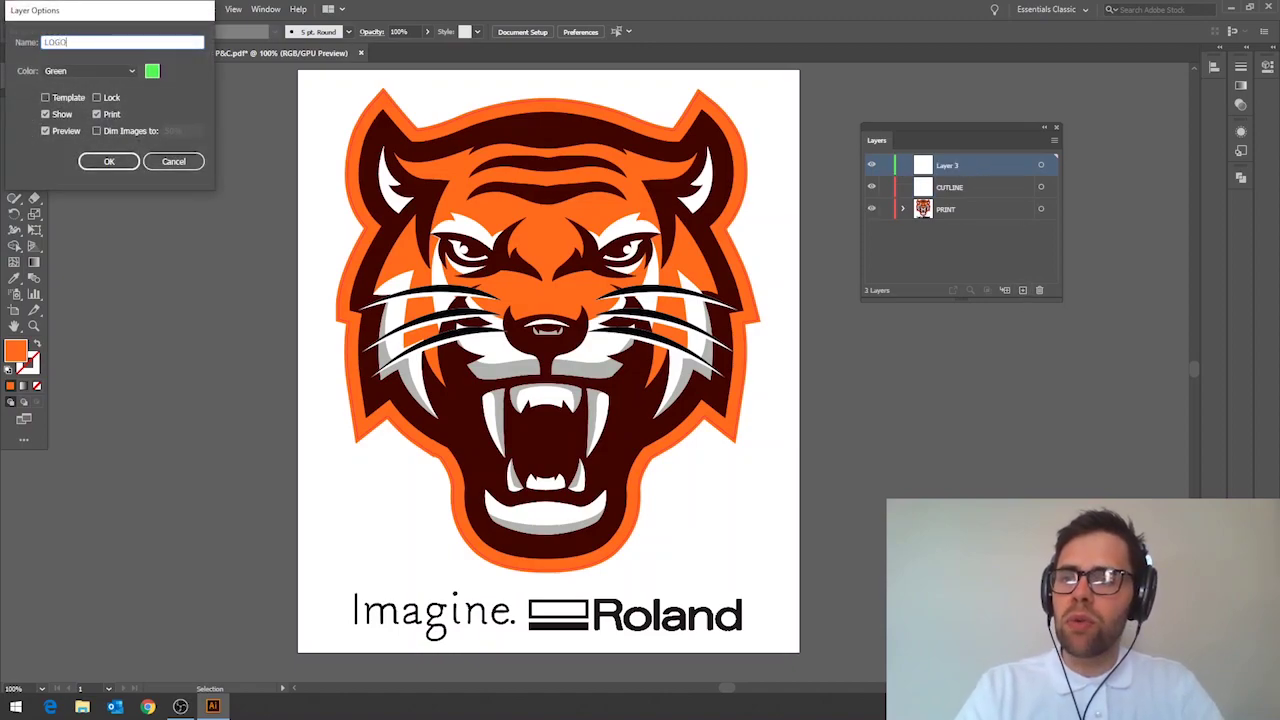
key("Return")
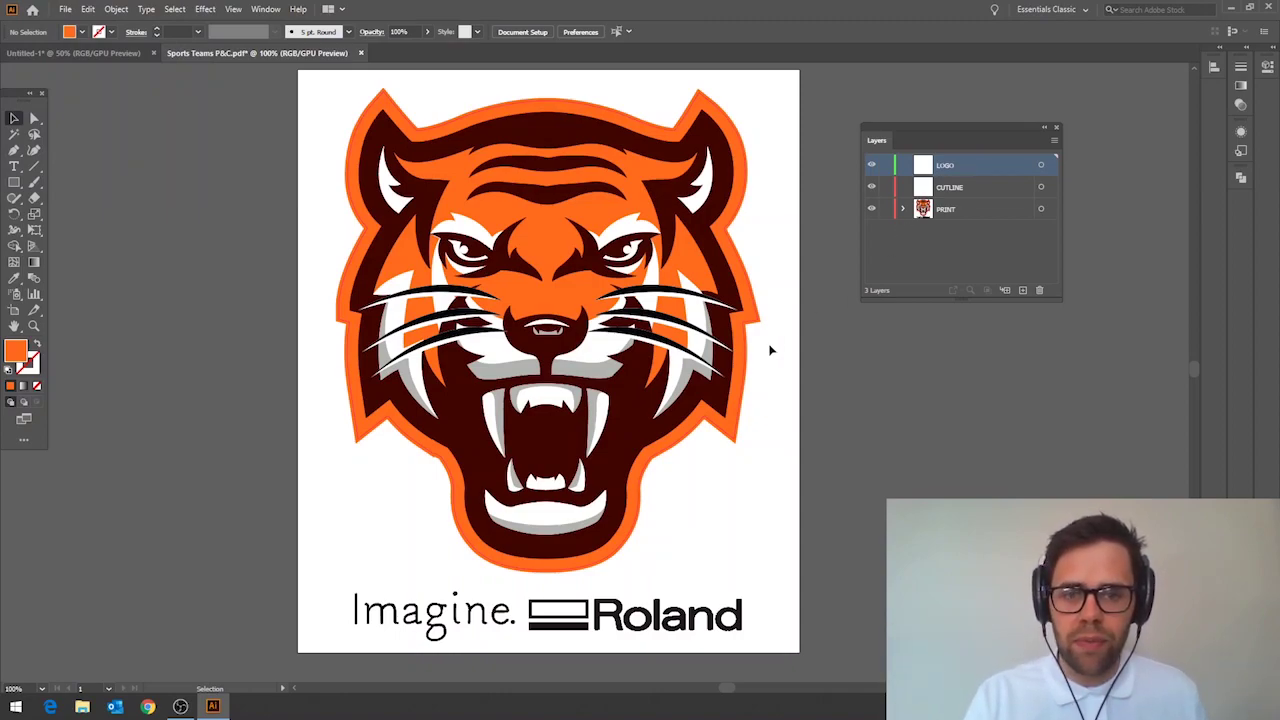
- Move the magenta contour around the tiger's head from the PRINT layer to the CUTLINE layer
left_click(702, 428)
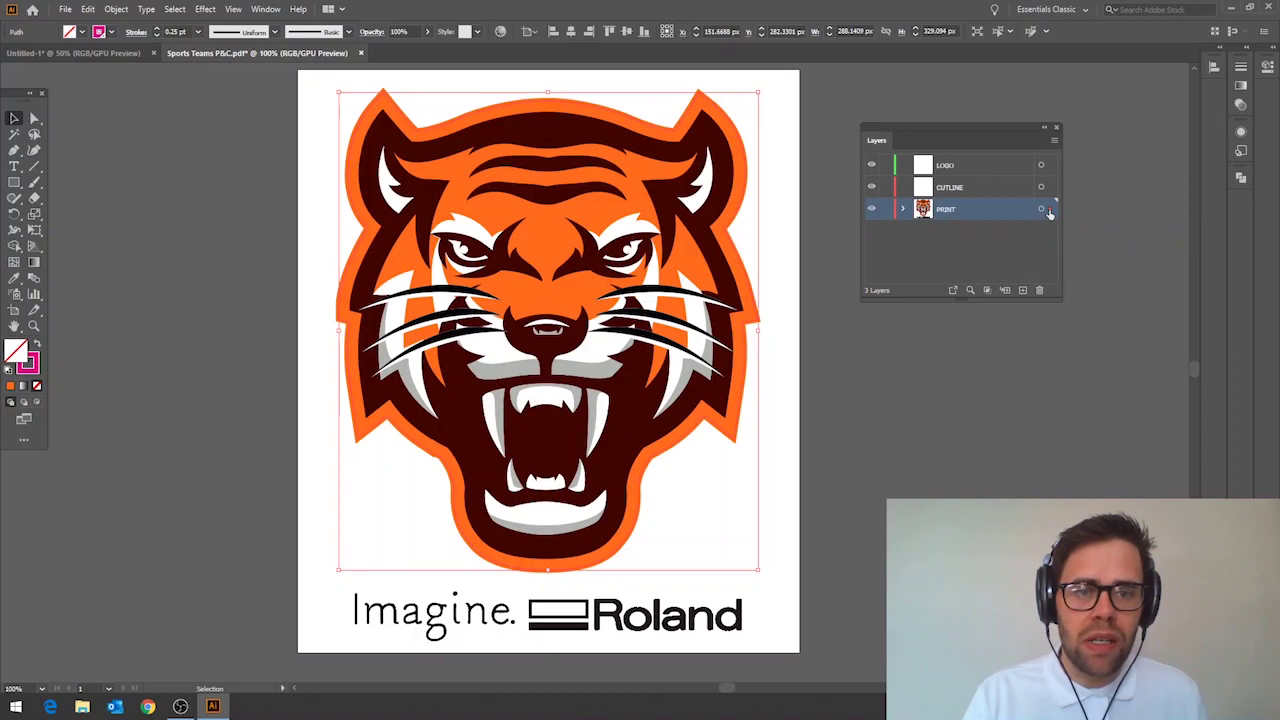
left_click_drag(1049, 187, 1050, 187)
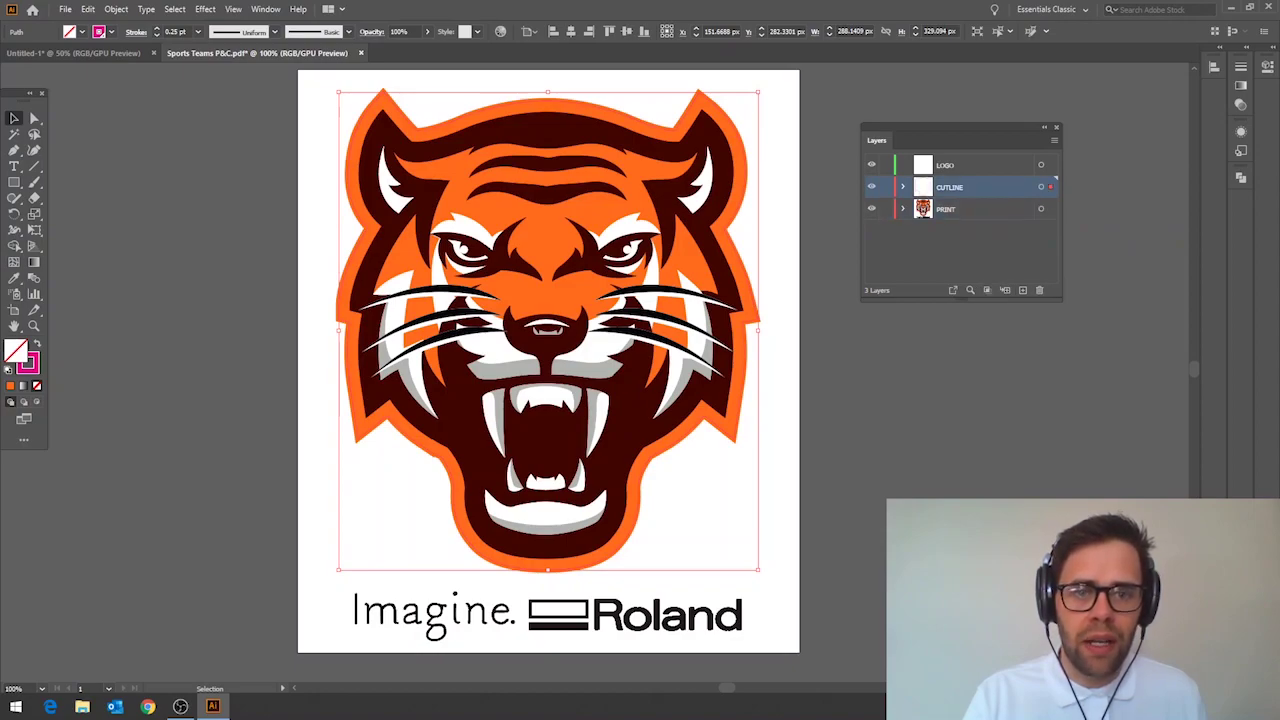
left_click(885, 413)
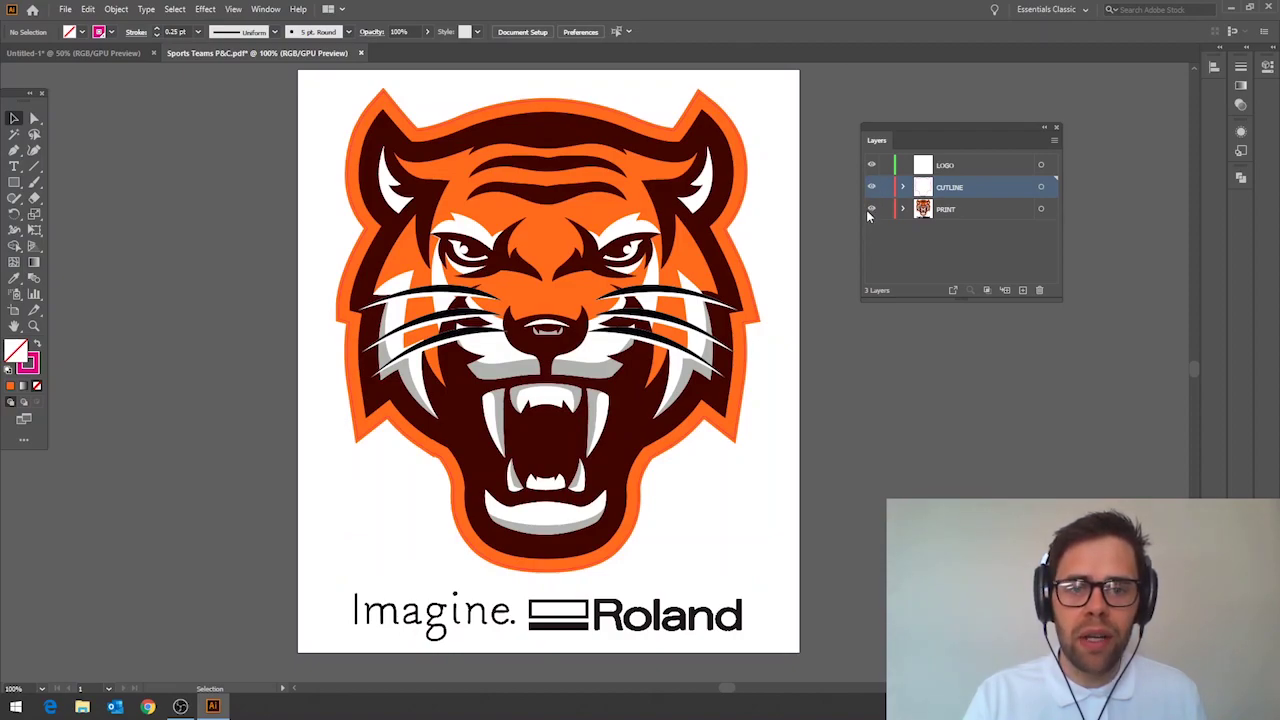
- Check what the PRINT and CUTLINE layers contain by toggling their visibility
left_click(870, 211)
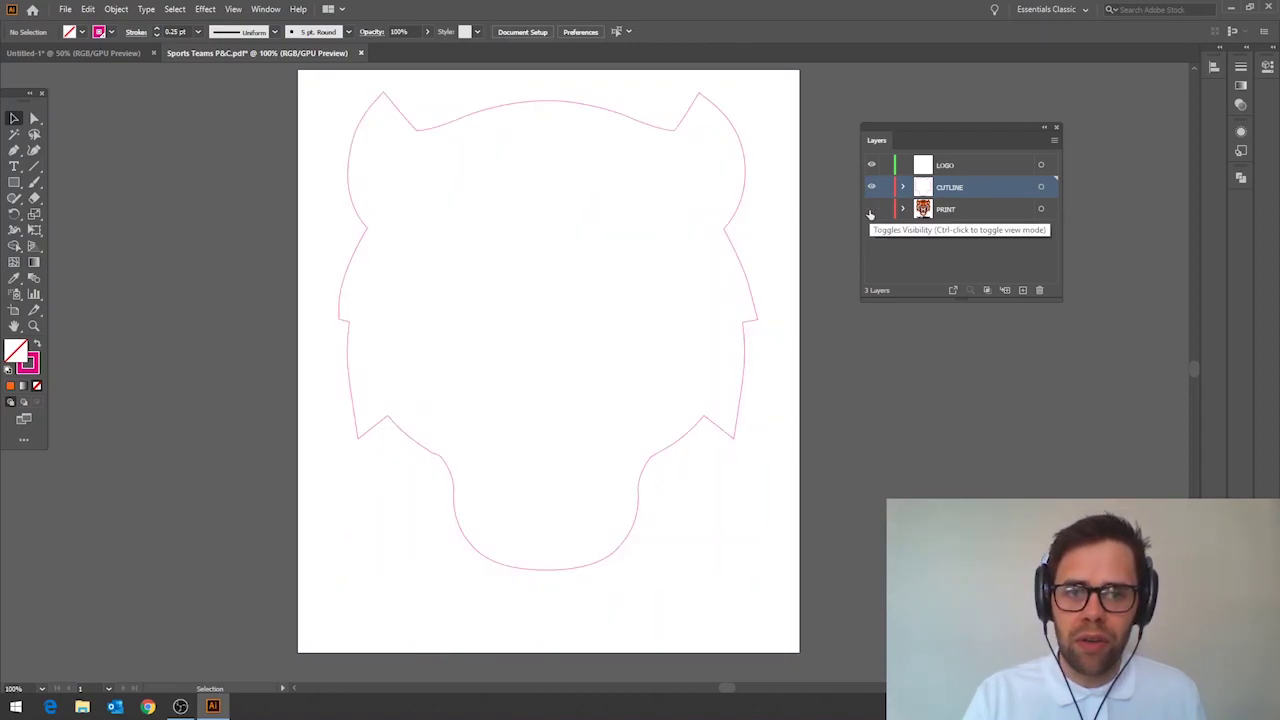
left_click(871, 211)
left_click(871, 188)
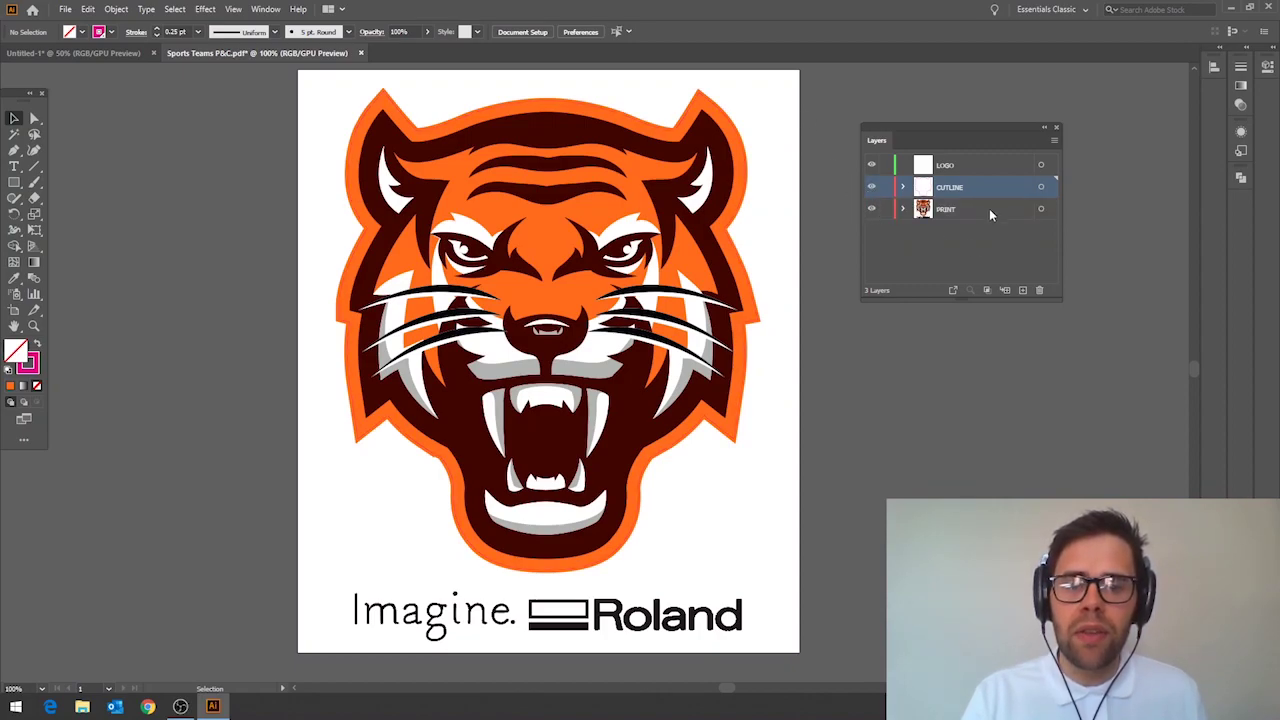
- Move the "Imagine. Roland" logo below the tiger from the PRINT layer to the LOGO layer
left_click_drag(773, 658, 316, 588)
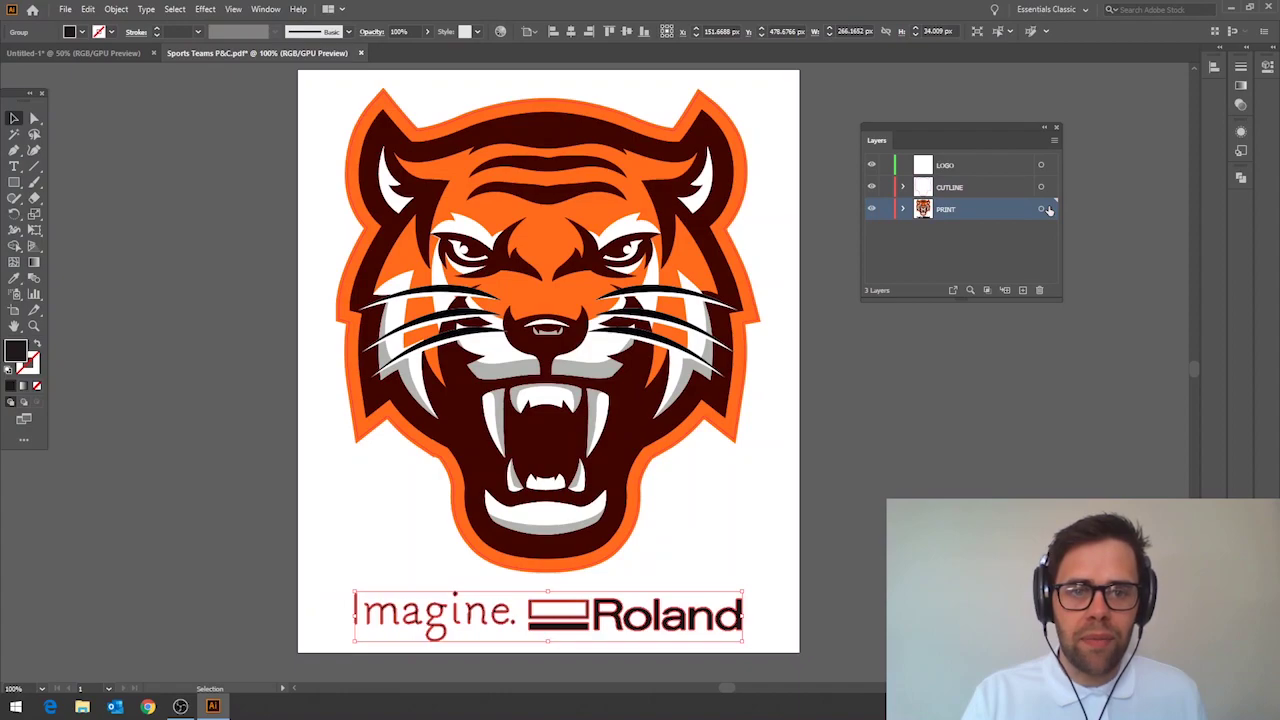
left_click_drag(1049, 169, 1049, 167)
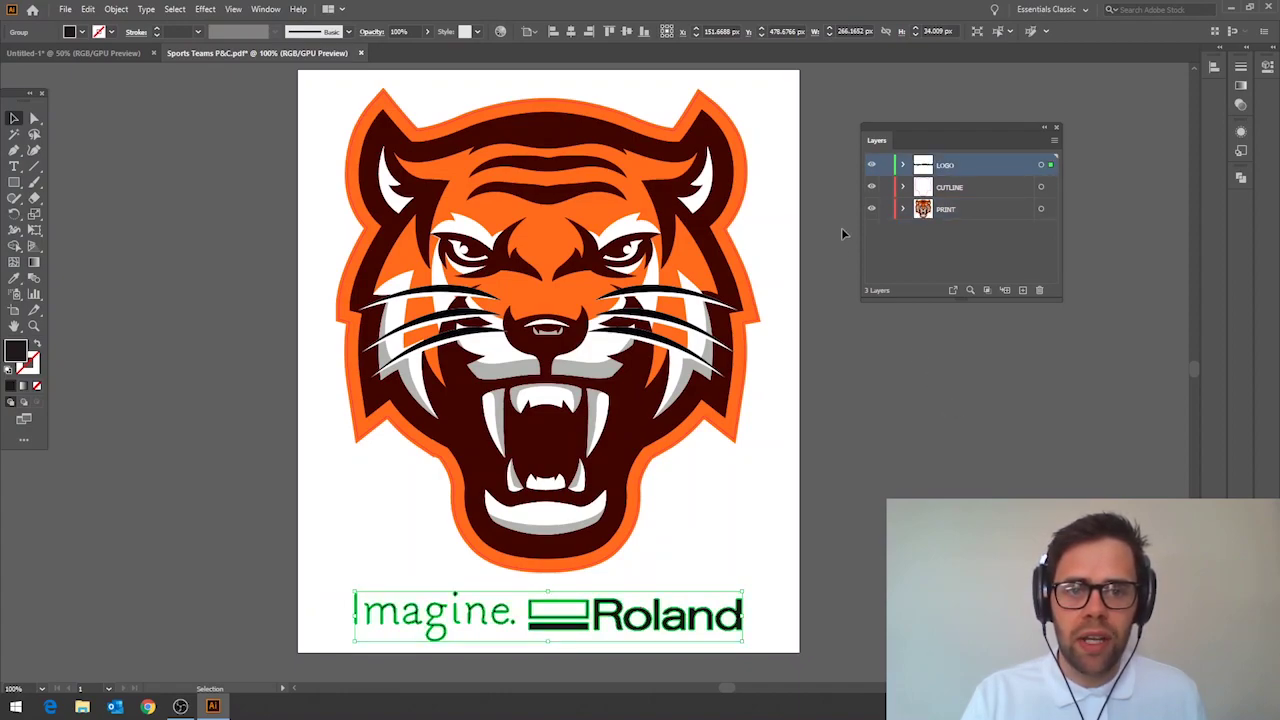
left_click(885, 165)
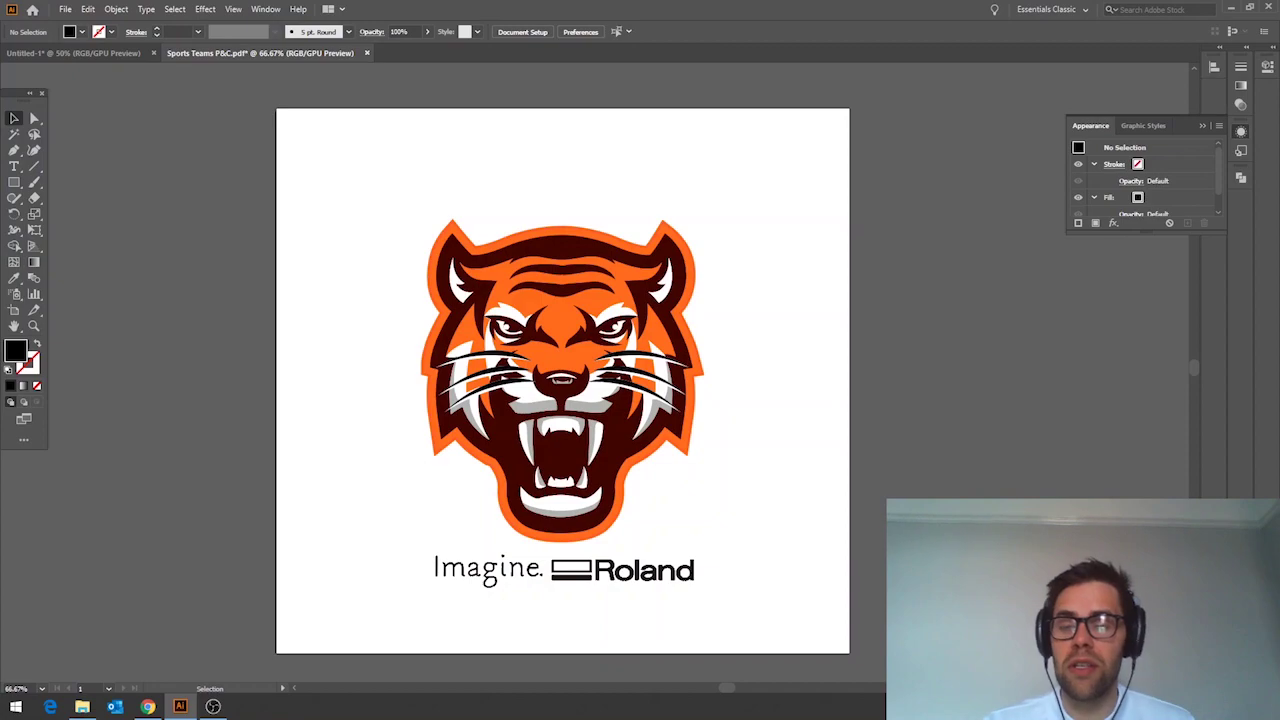
- Use Save As on the Sports Teams P&C document with its separated layers
left_click(66, 10)
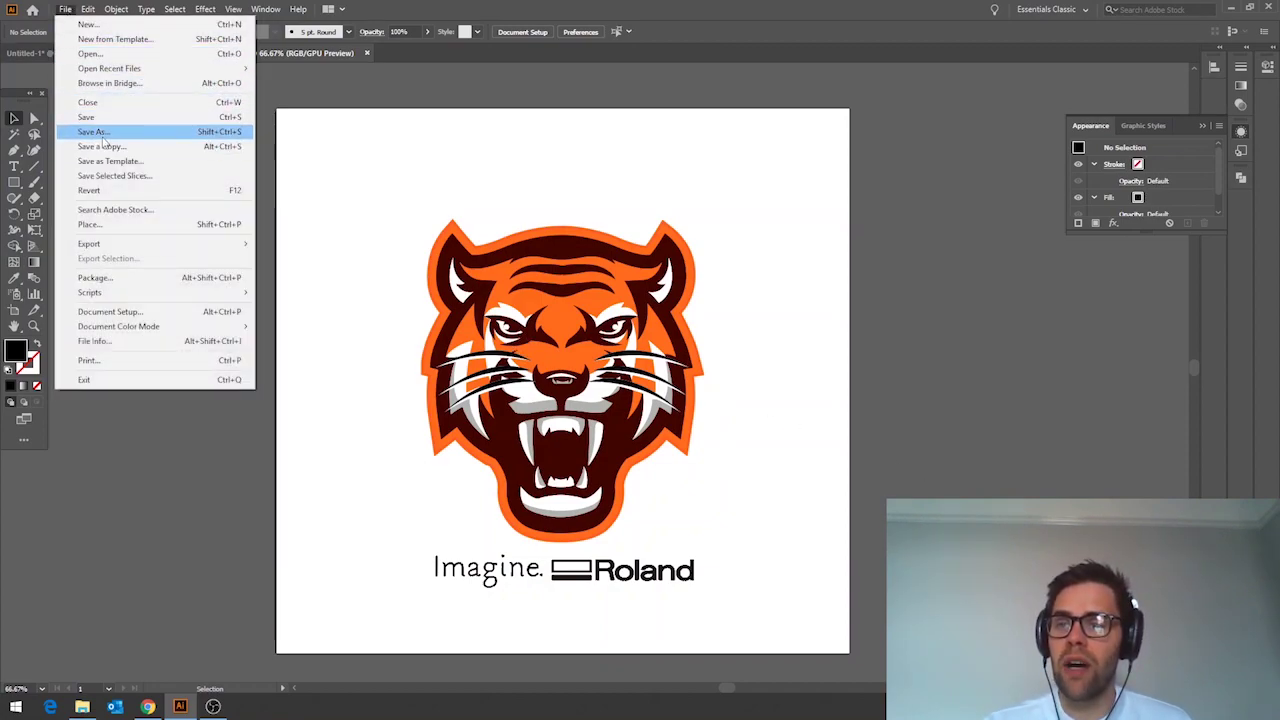
left_click(104, 133)
left_click(700, 487)
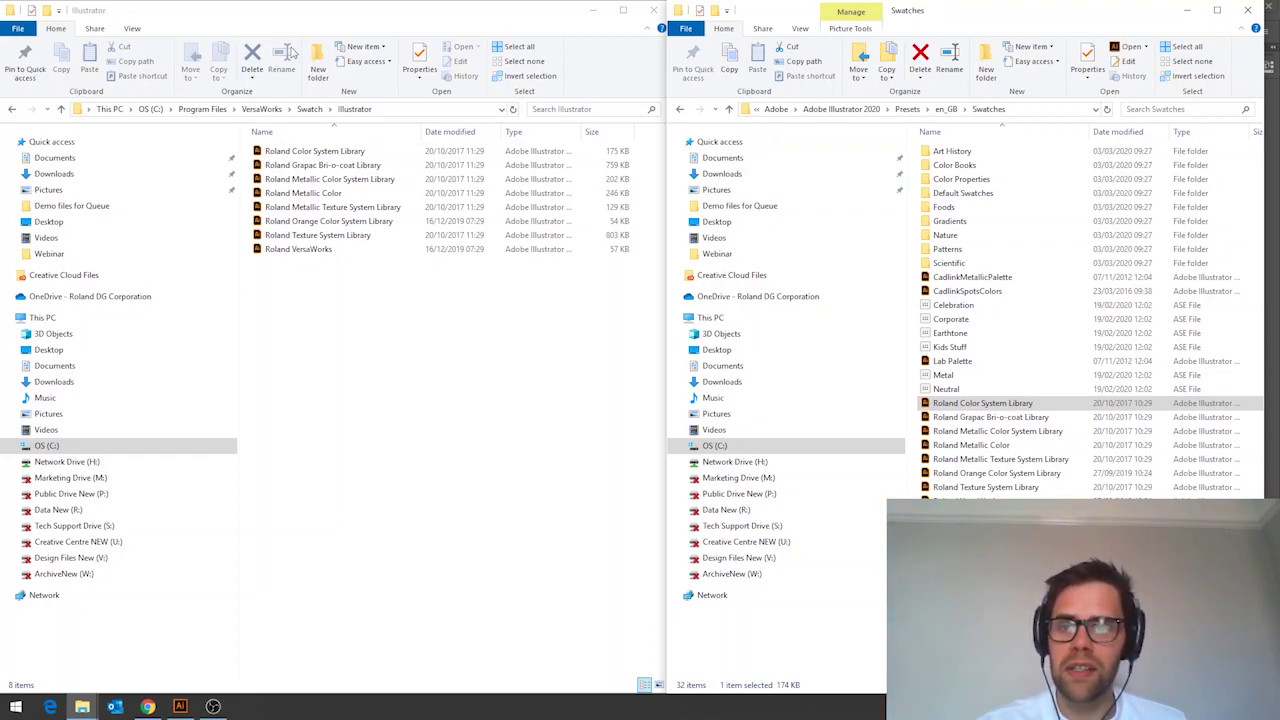
- In File Explorer, show the full paths of the VersaWorks Illustrator swatch folder and the Adobe Illustrator 2020 Swatches folder
left_click(455, 110)
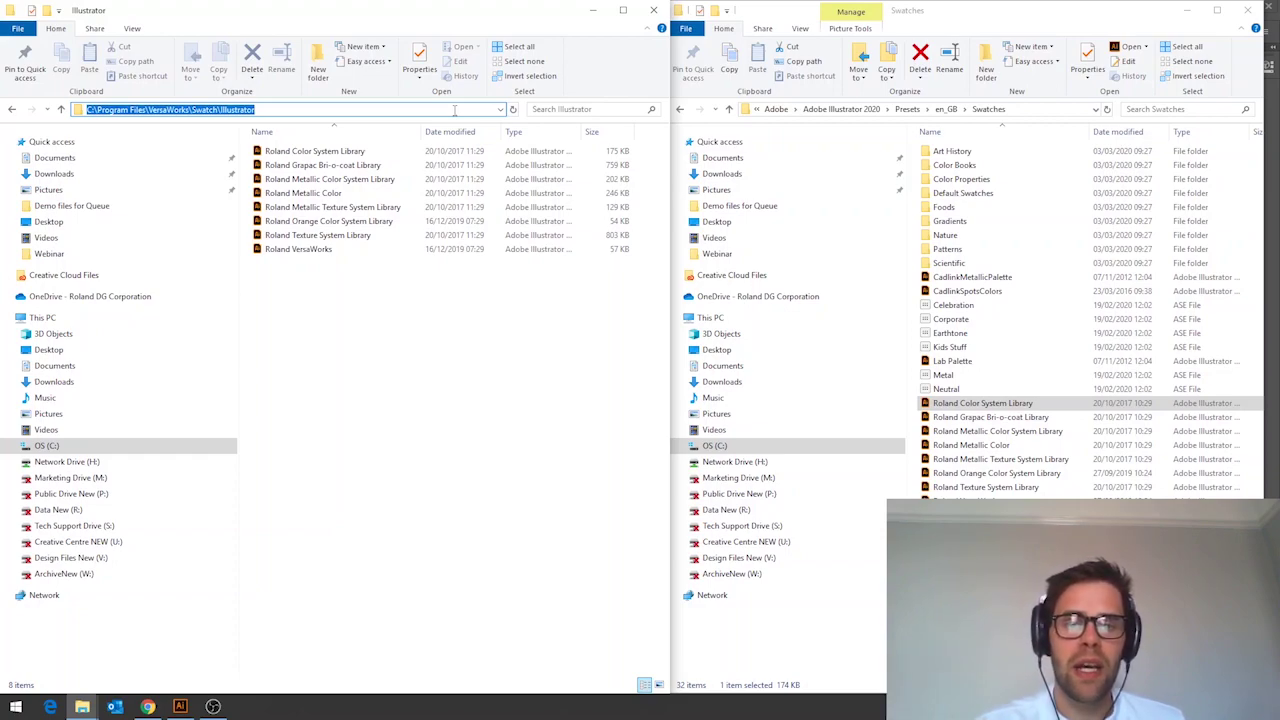
left_click(1050, 109)
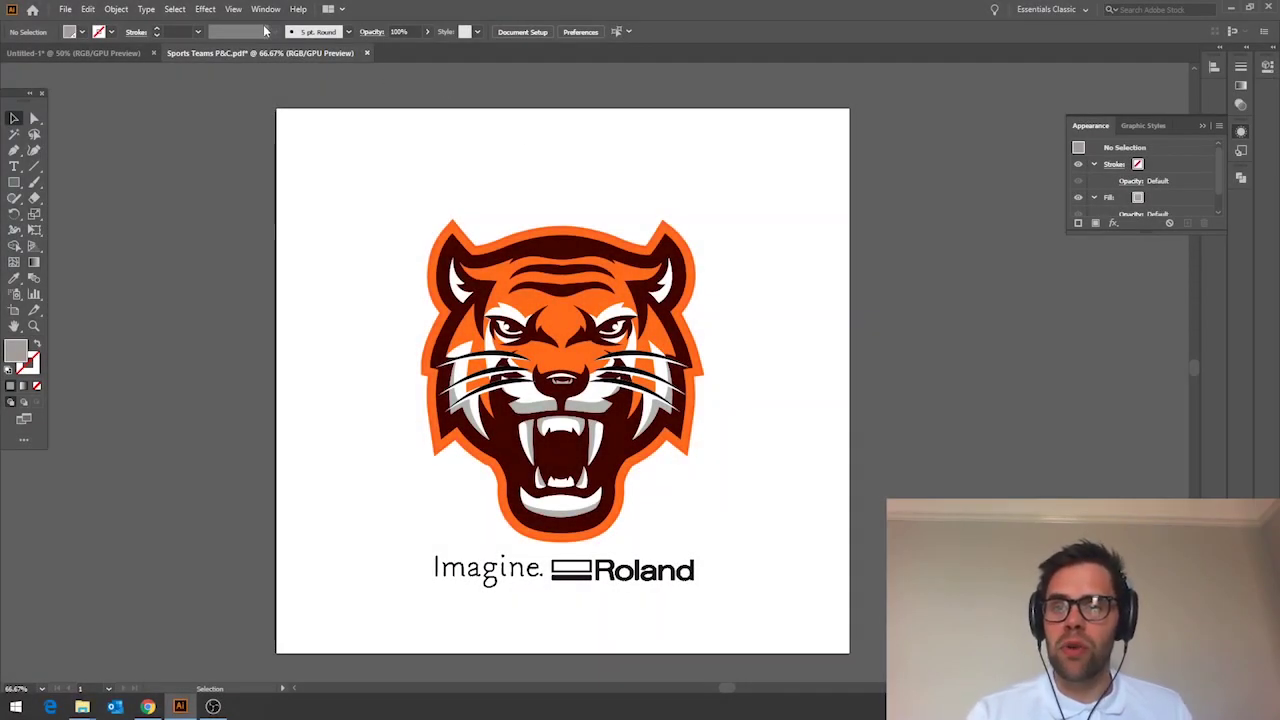
- Back in Illustrator, open the Roland VersaWorks swatch library for the tiger document
left_click(262, 10)
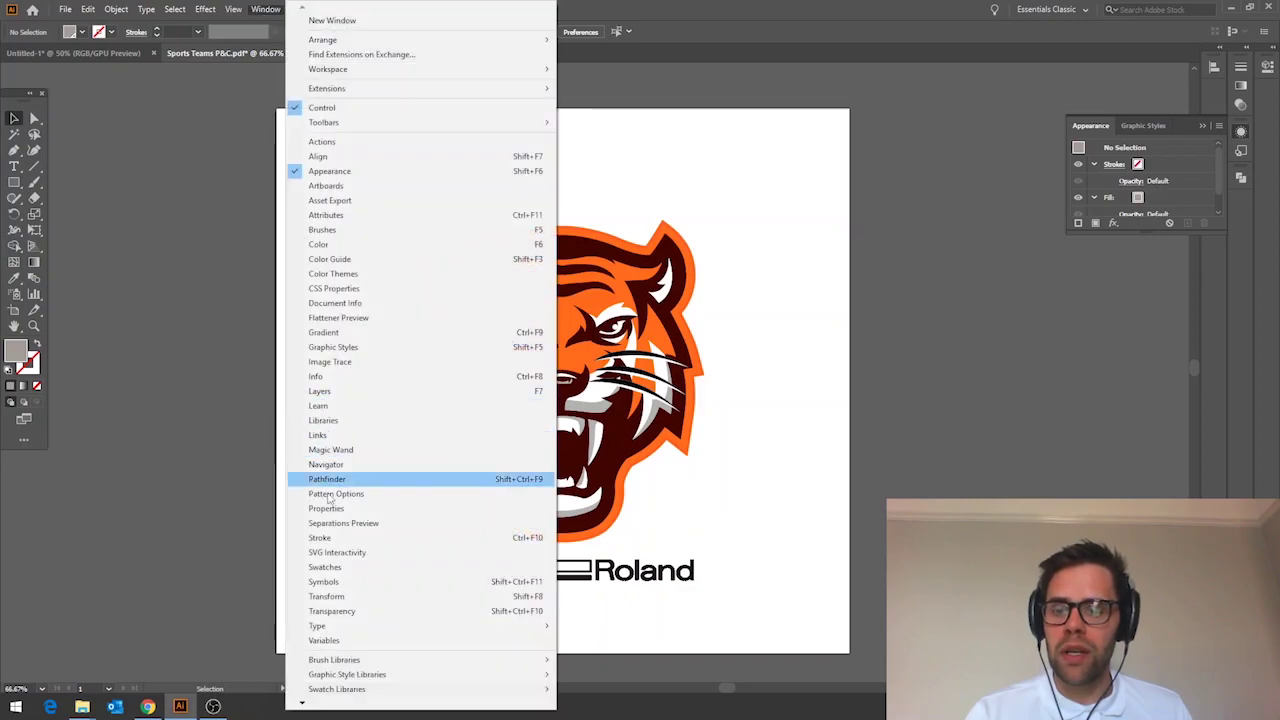
mouse_move(359, 692)
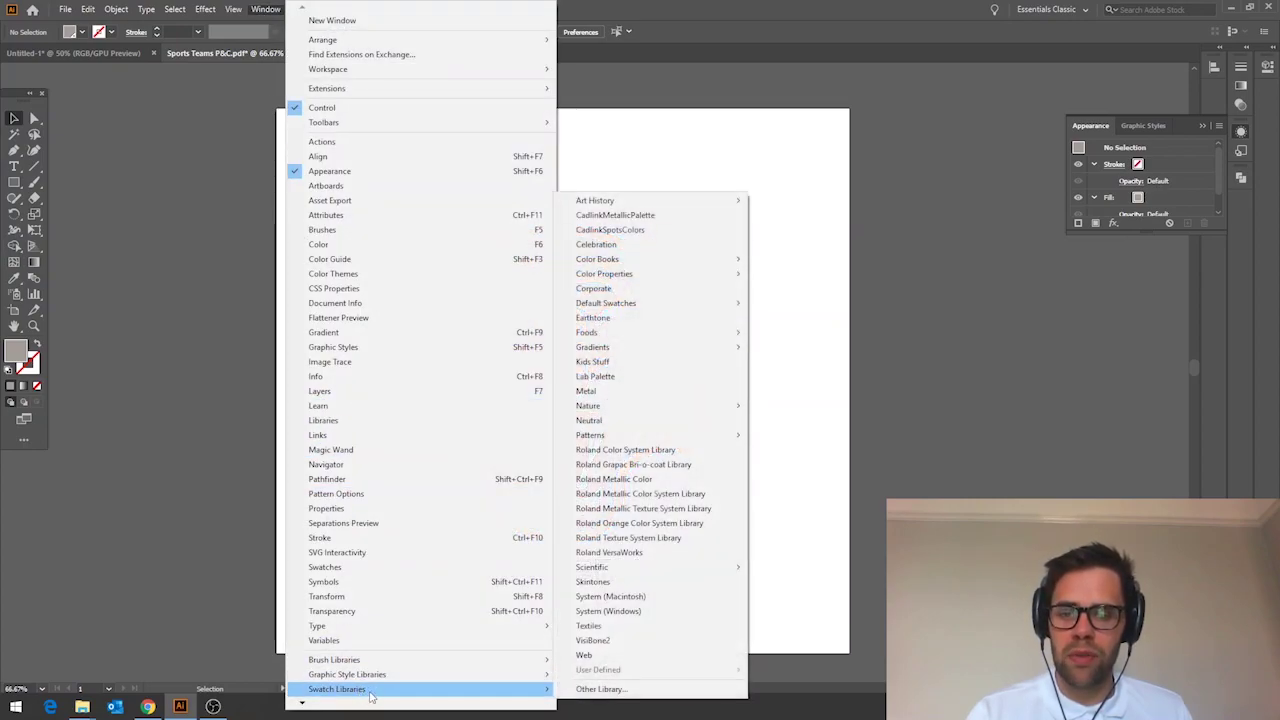
left_click(658, 553)
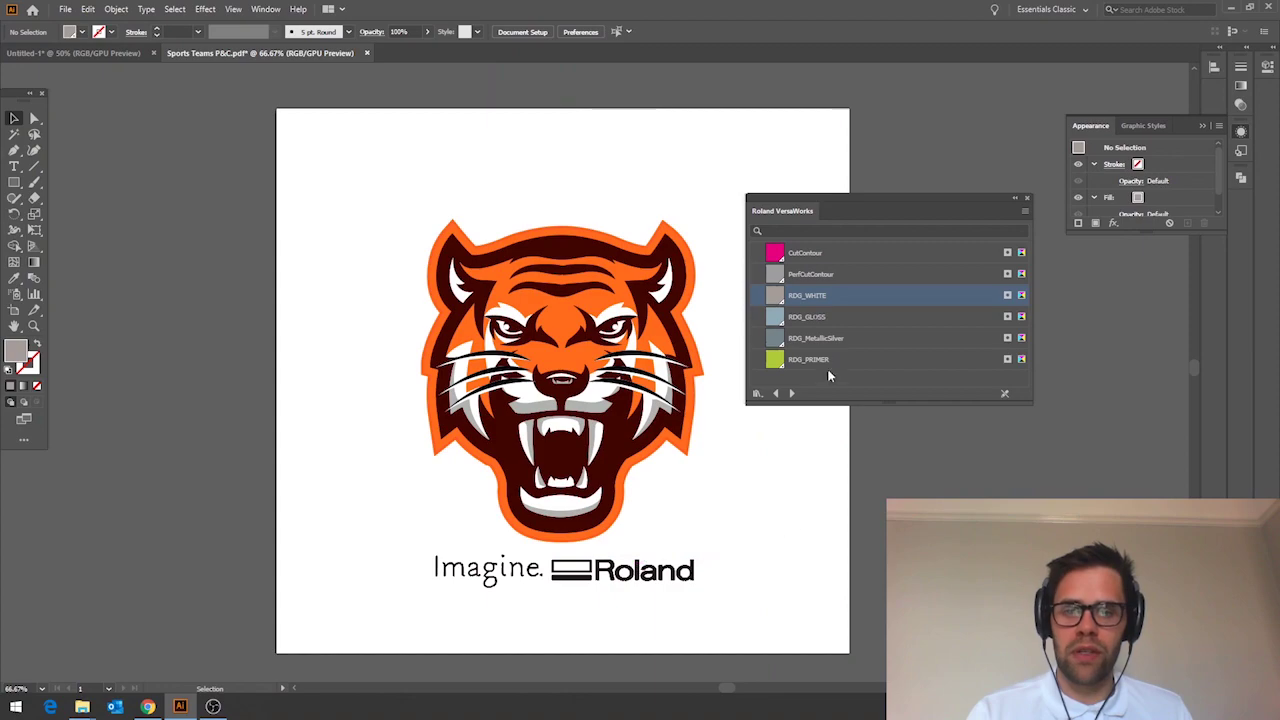